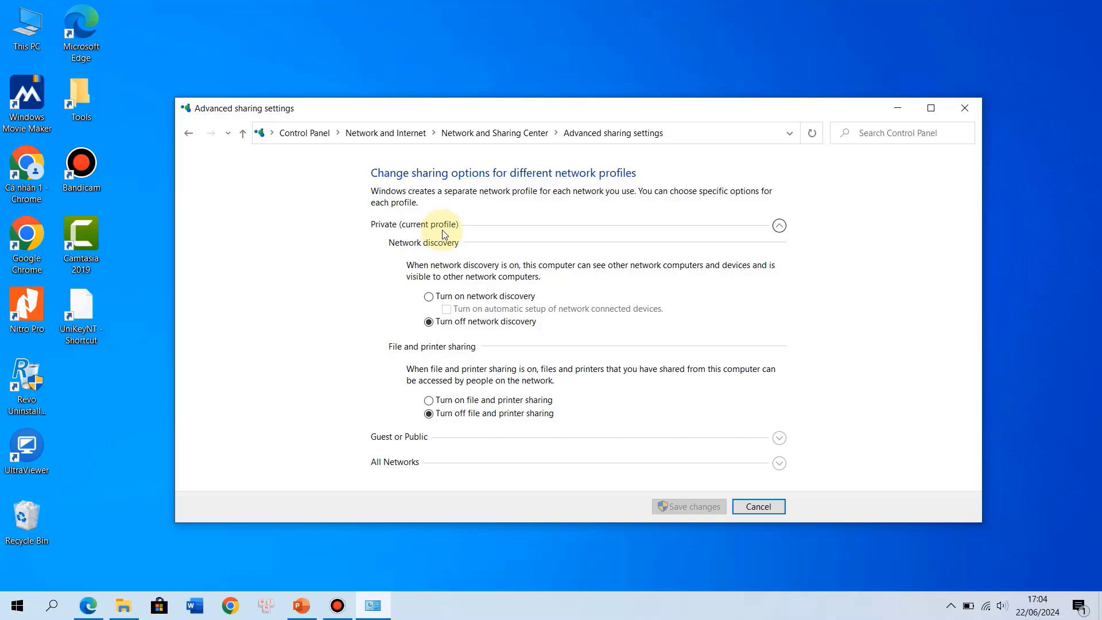
Step: Turn on network discovery and file and printer sharing for the Private profile, and save the changes
left_click(429, 297)
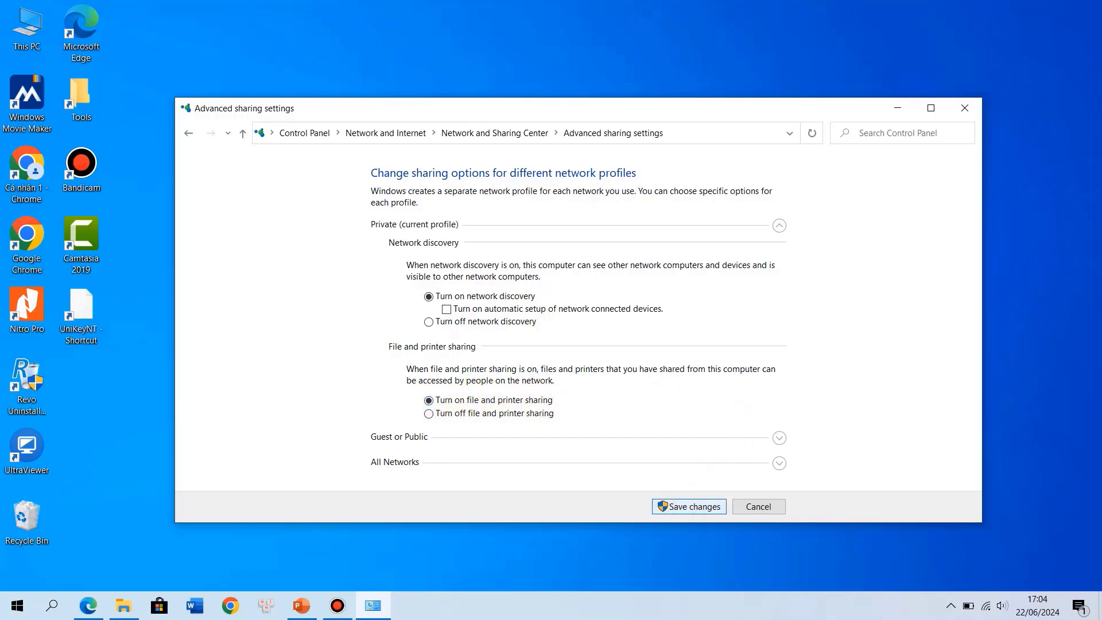
key("Return")
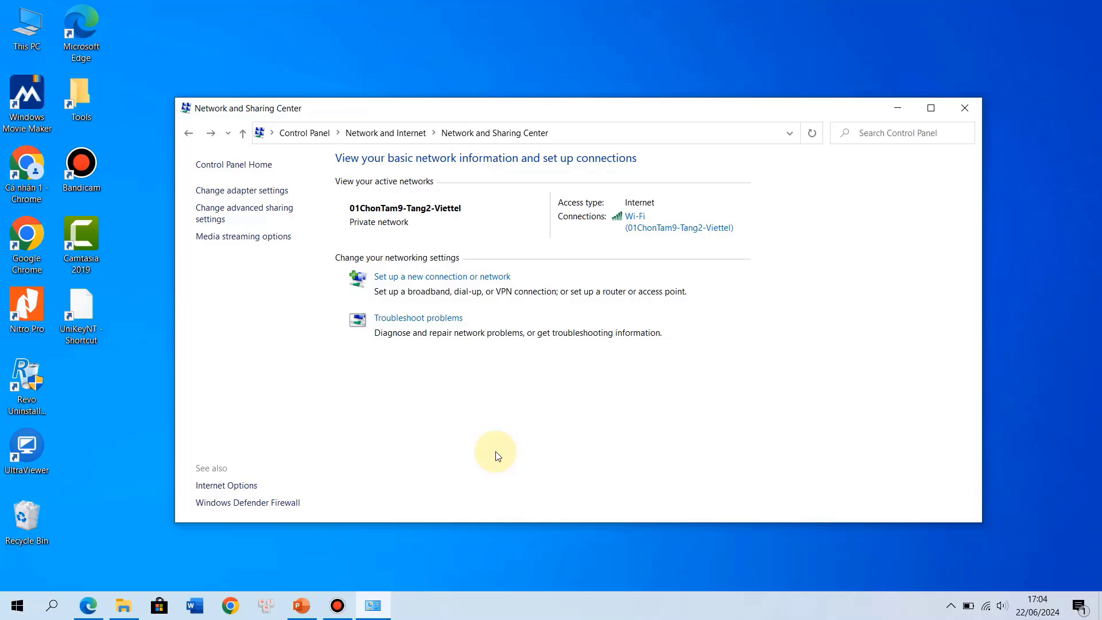
left_click(895, 109)
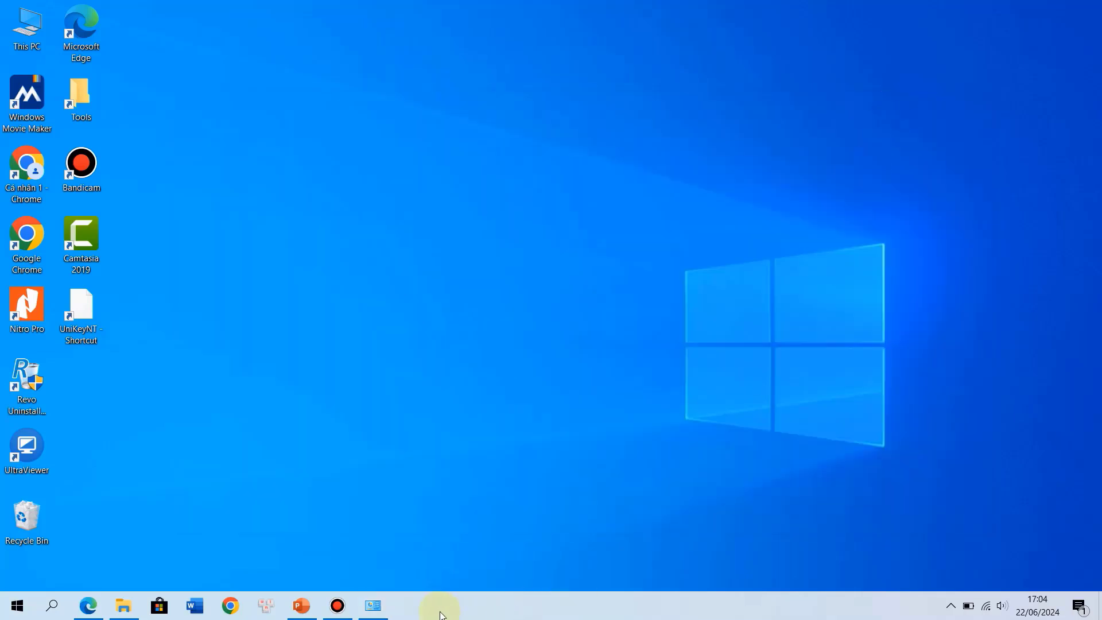
Step: Open the Network location in File Explorer to view the computers on the local network
mouse_move(125, 607)
left_click(166, 544)
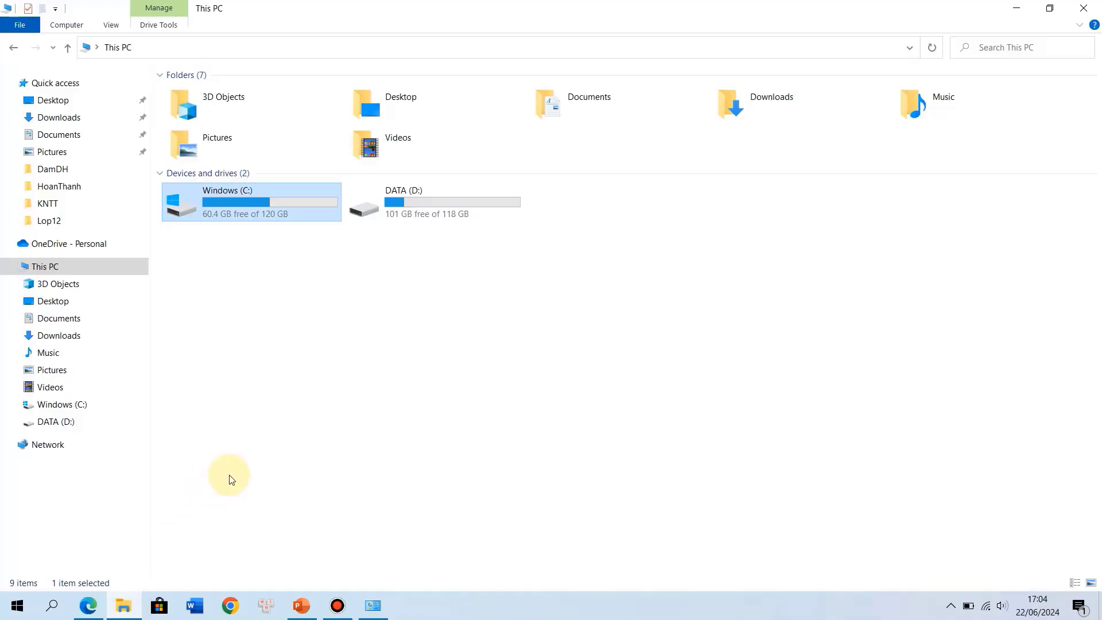
left_click(50, 447)
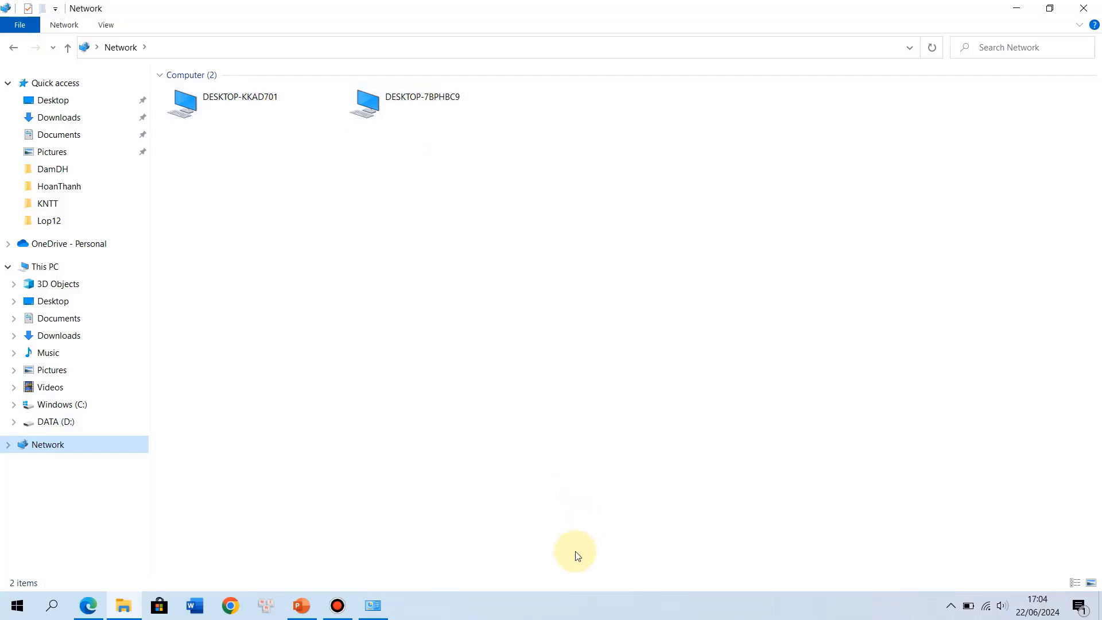
left_click(554, 606)
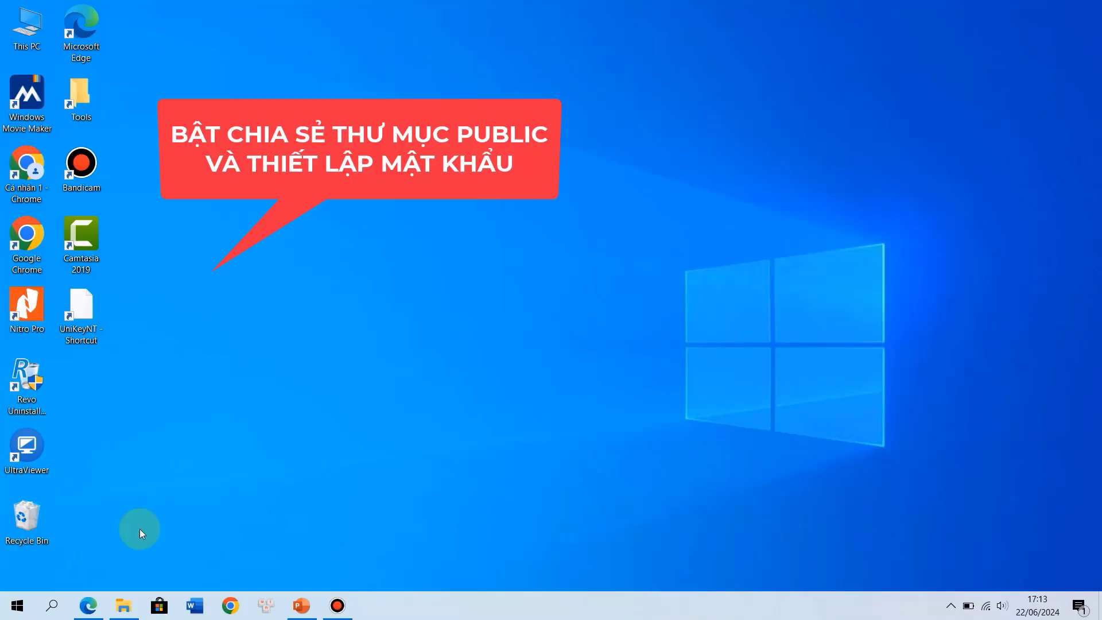
Step: Browse to the Public folder under Users on Windows (C:) and view its subfolders
mouse_move(124, 606)
left_click(129, 533)
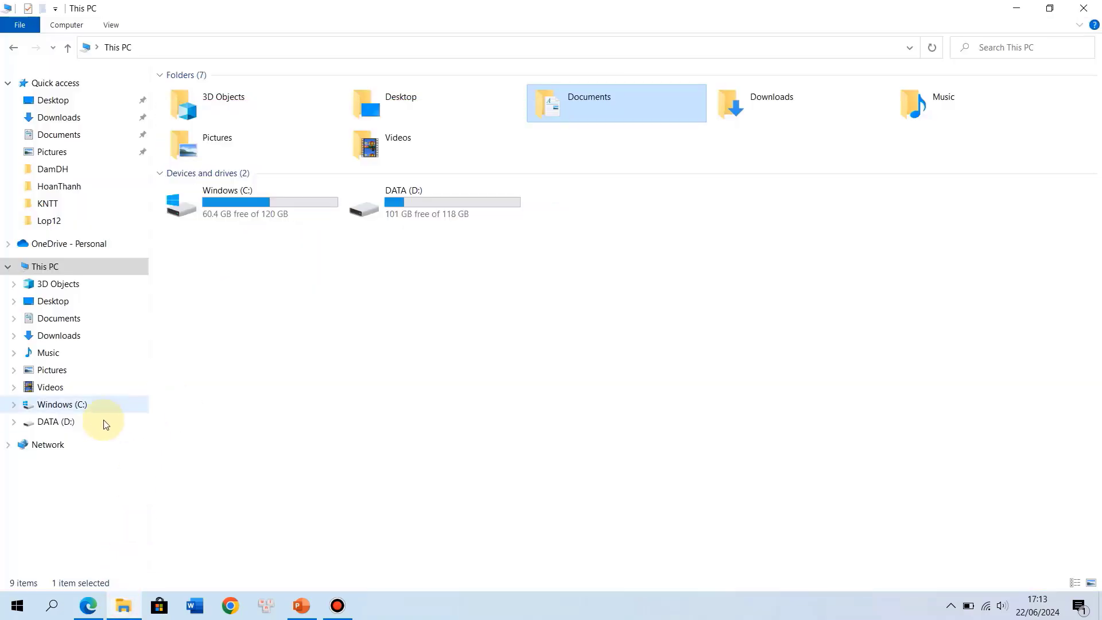
left_click(72, 405)
double_click(188, 202)
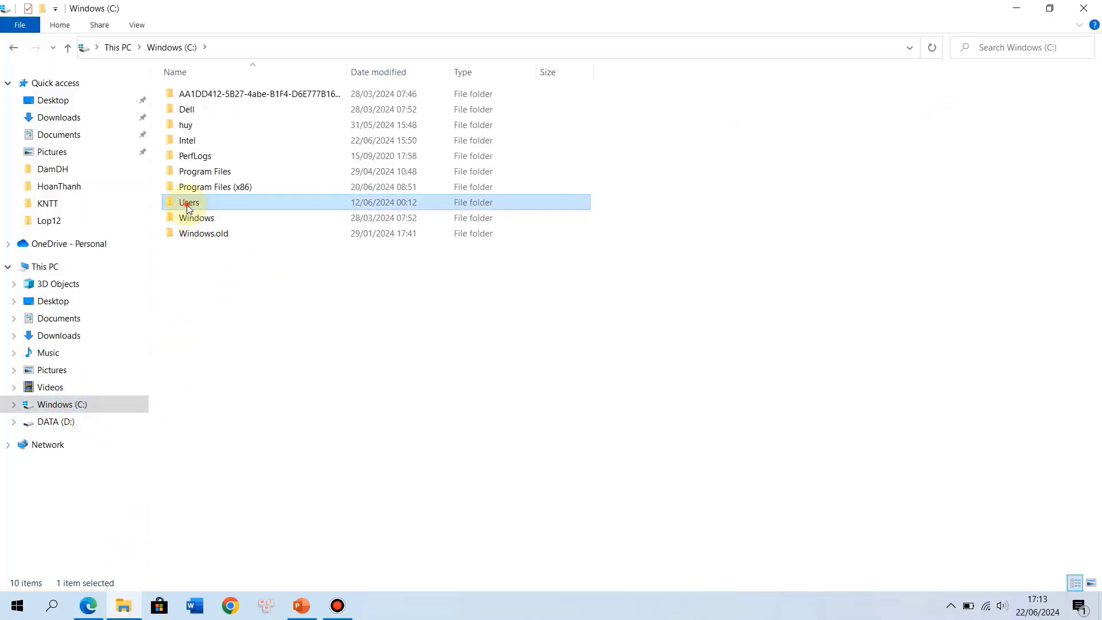
double_click(192, 142)
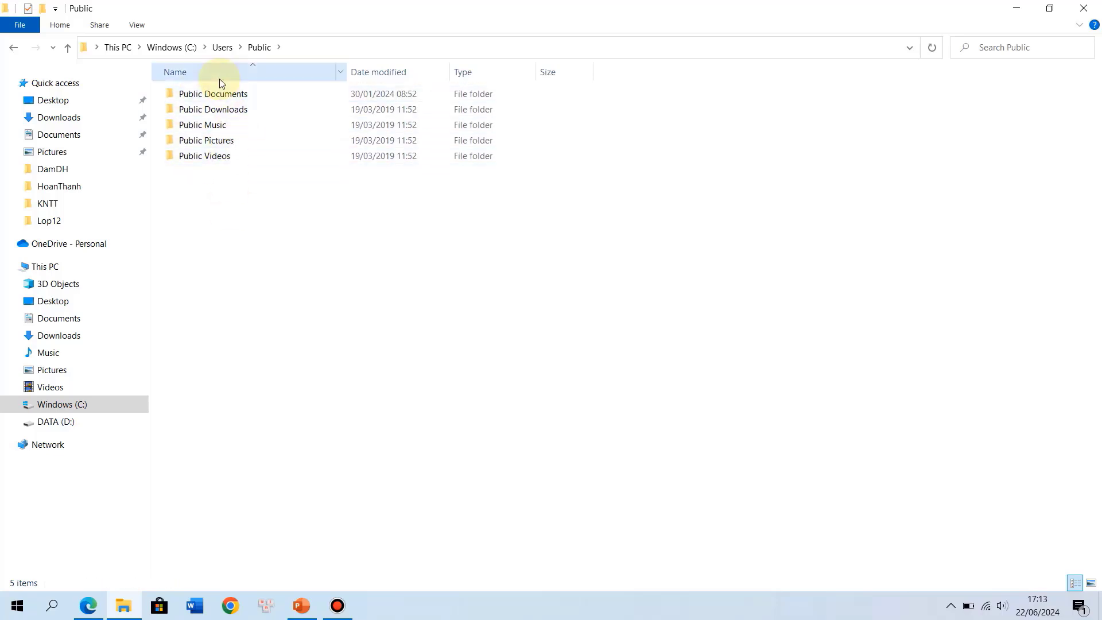
left_click(1031, 12)
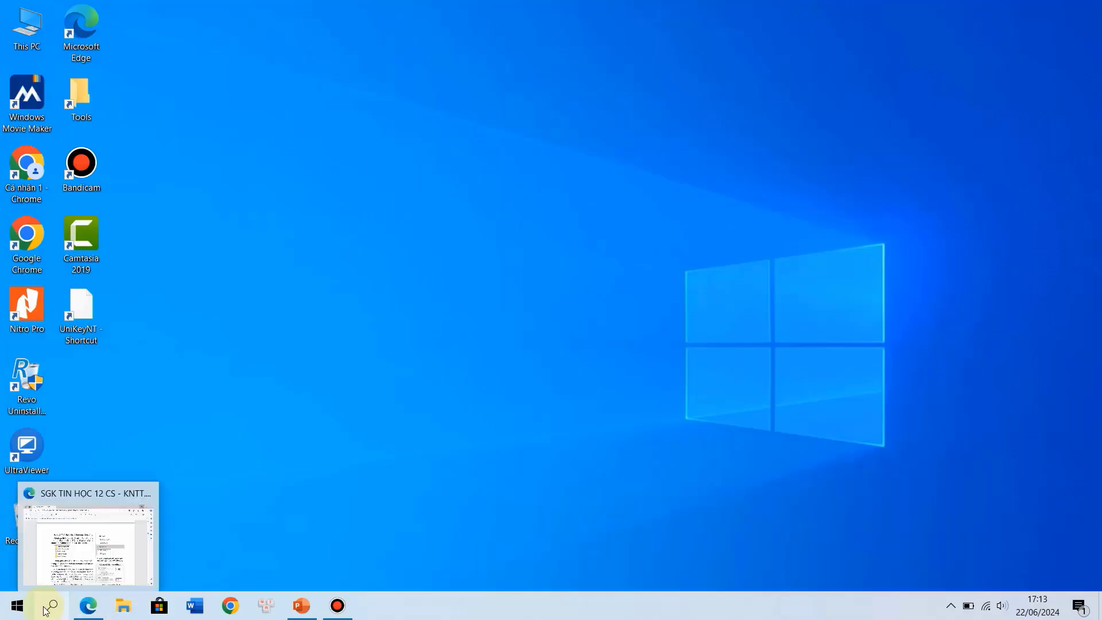
Step: Open the advanced sharing settings from Network and Sharing Center in Control Panel
key("super")
scroll(390, 518, "down", 2)
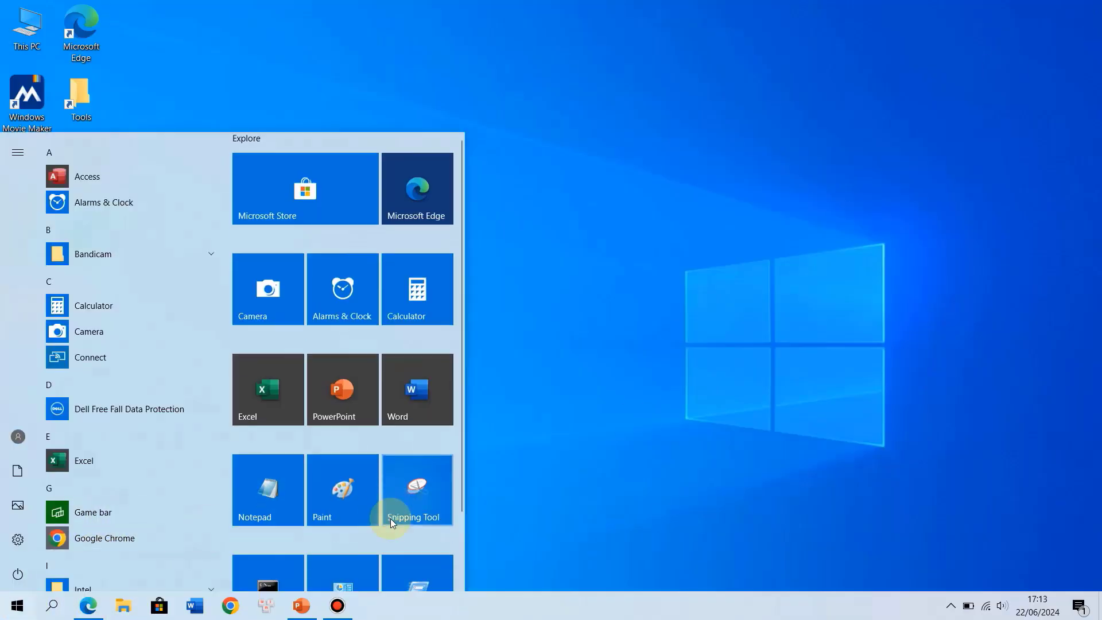
key("Escape")
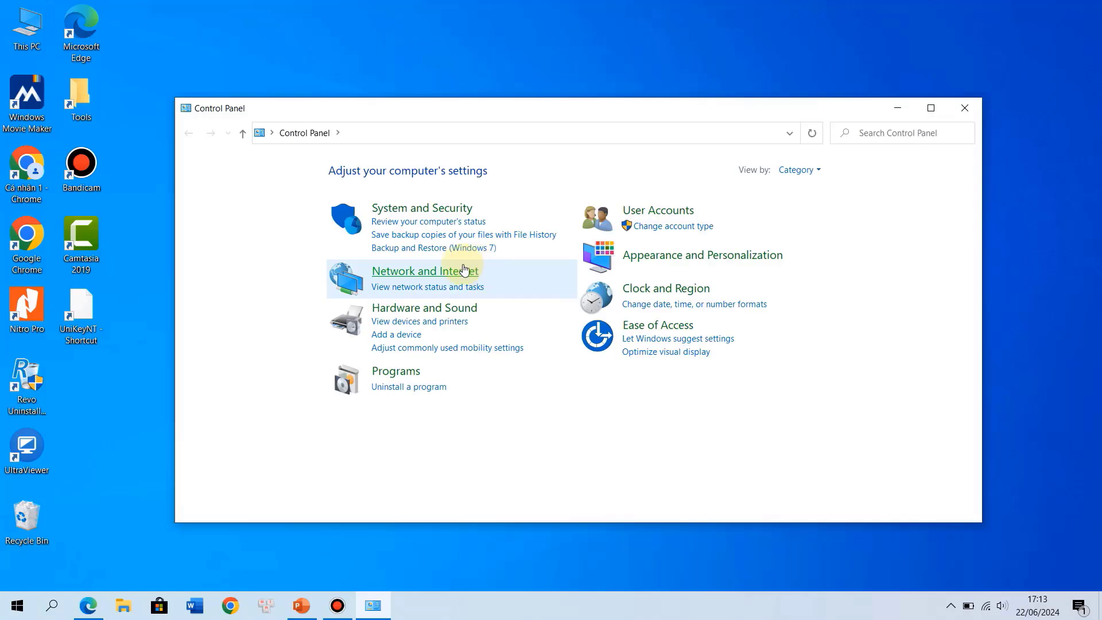
left_click(397, 277)
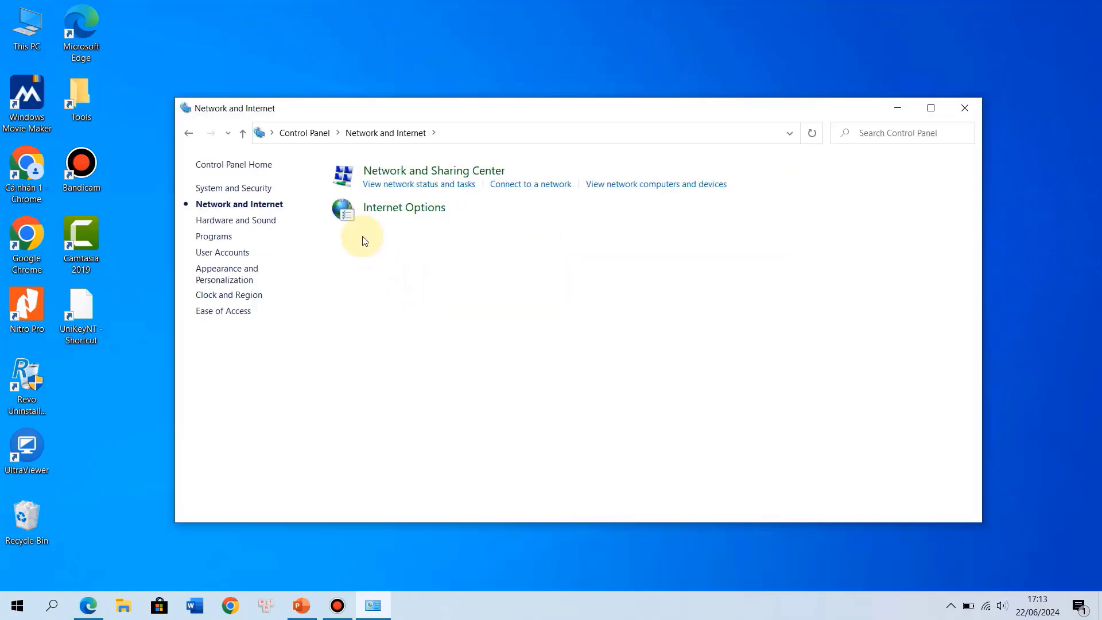
left_click(389, 178)
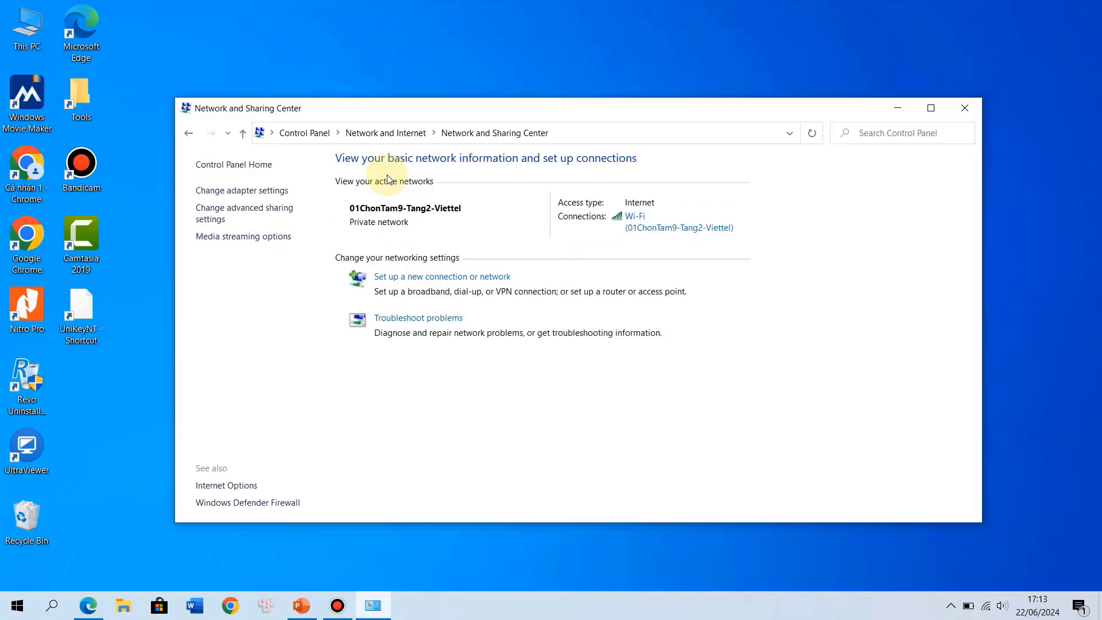
left_click(263, 213)
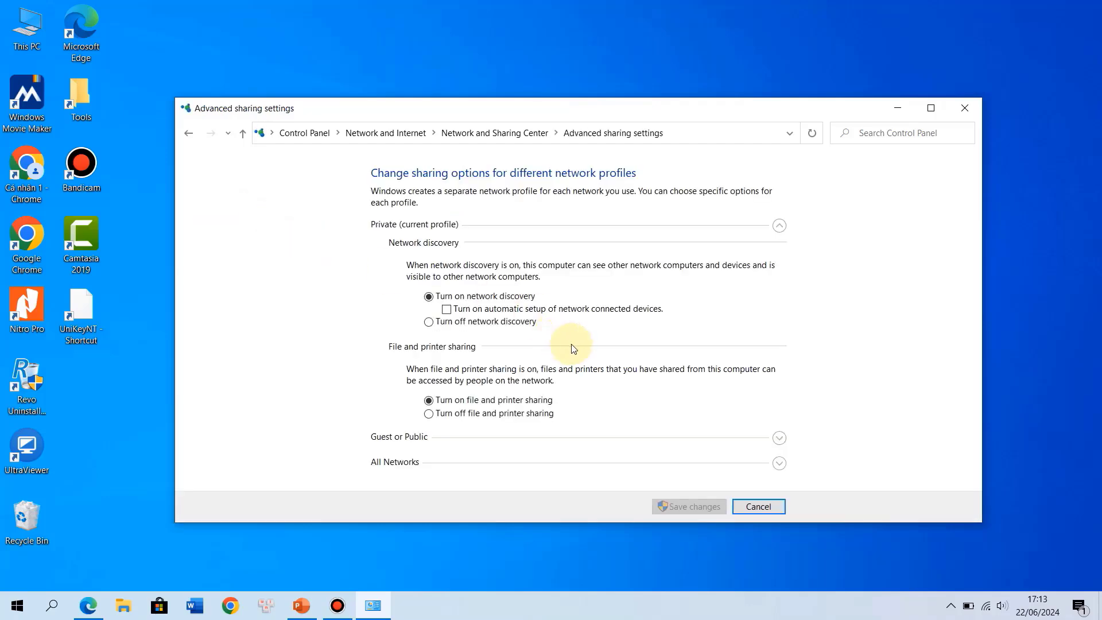
Step: Turn on Public folder sharing for All Networks so anyone with network access can read and write files, and save the changes
left_click(779, 464)
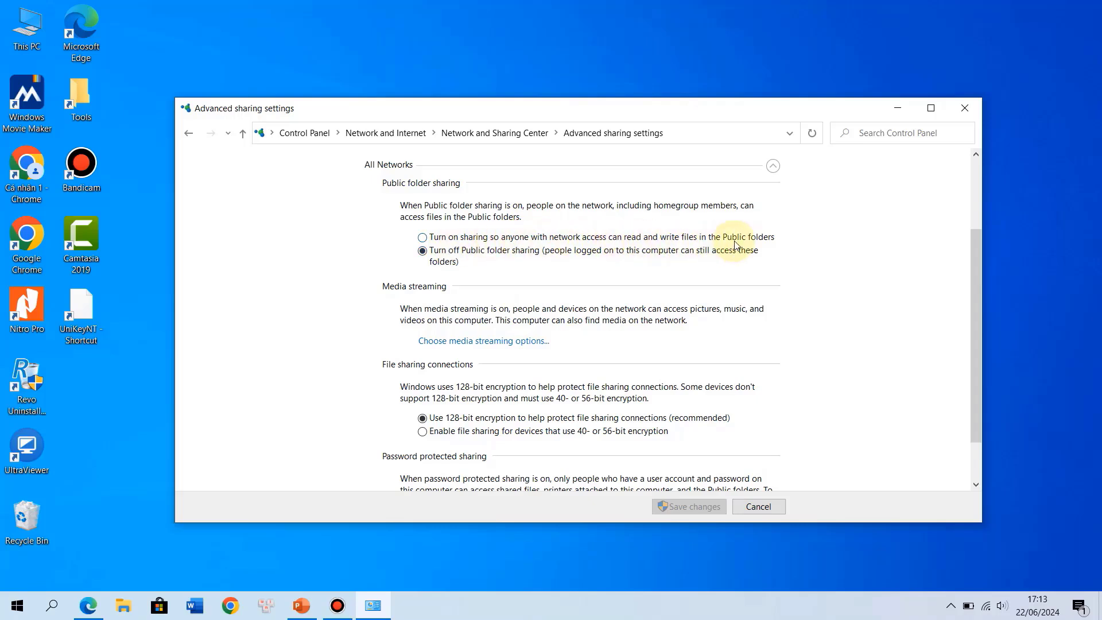
left_click(423, 238)
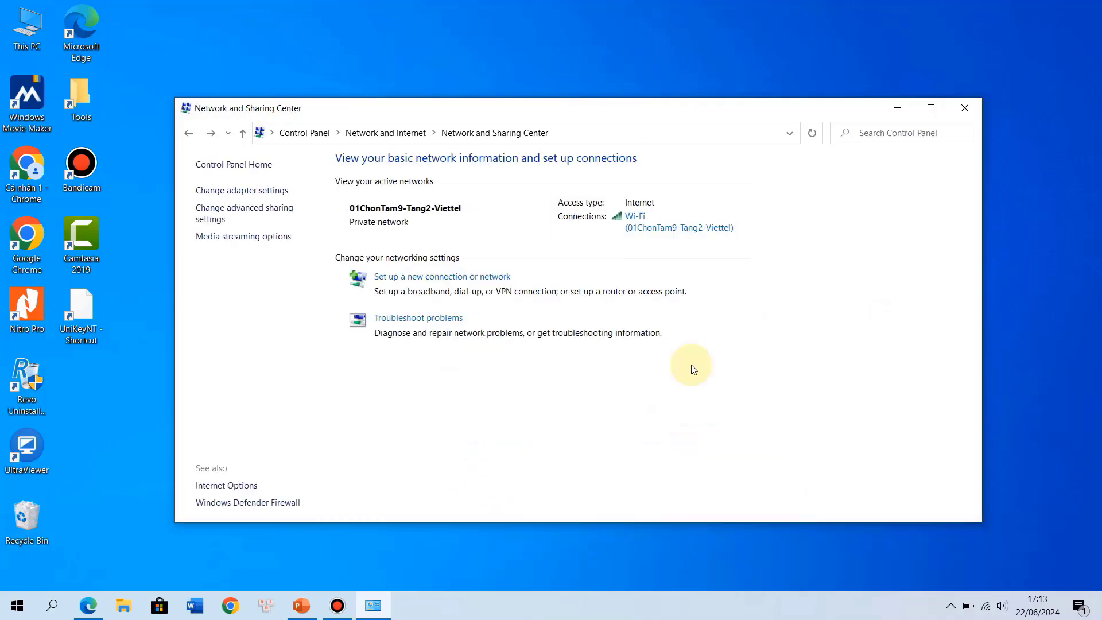
left_click(899, 110)
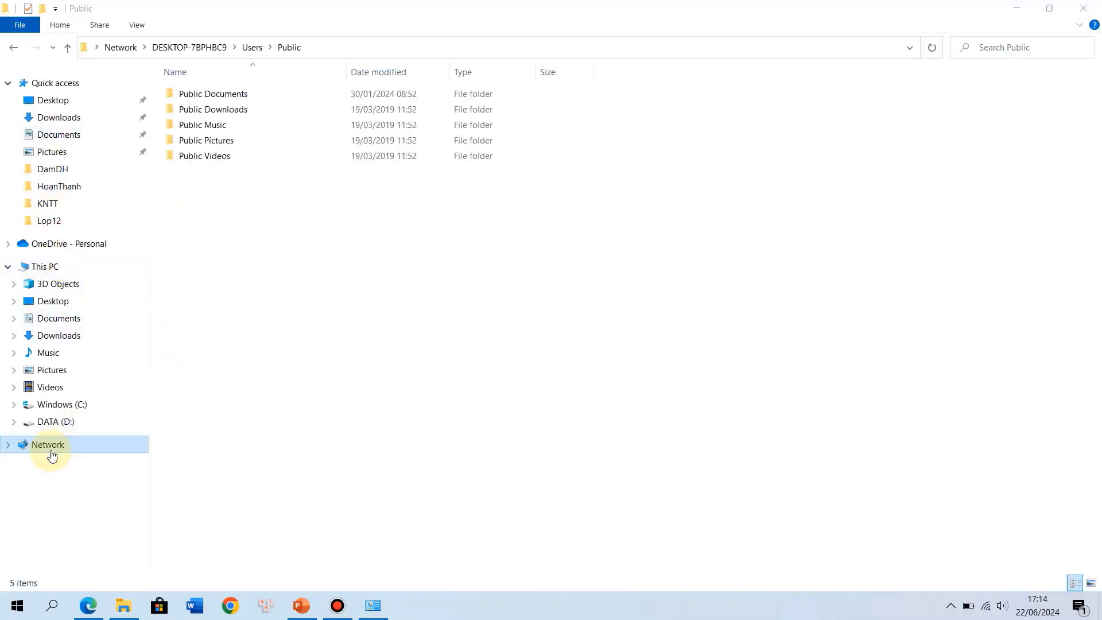
Step: Browse the network computer DESKTOP-KKAD701 to its Users > Public folder and view the shared subfolders
left_click(51, 448)
double_click(385, 103)
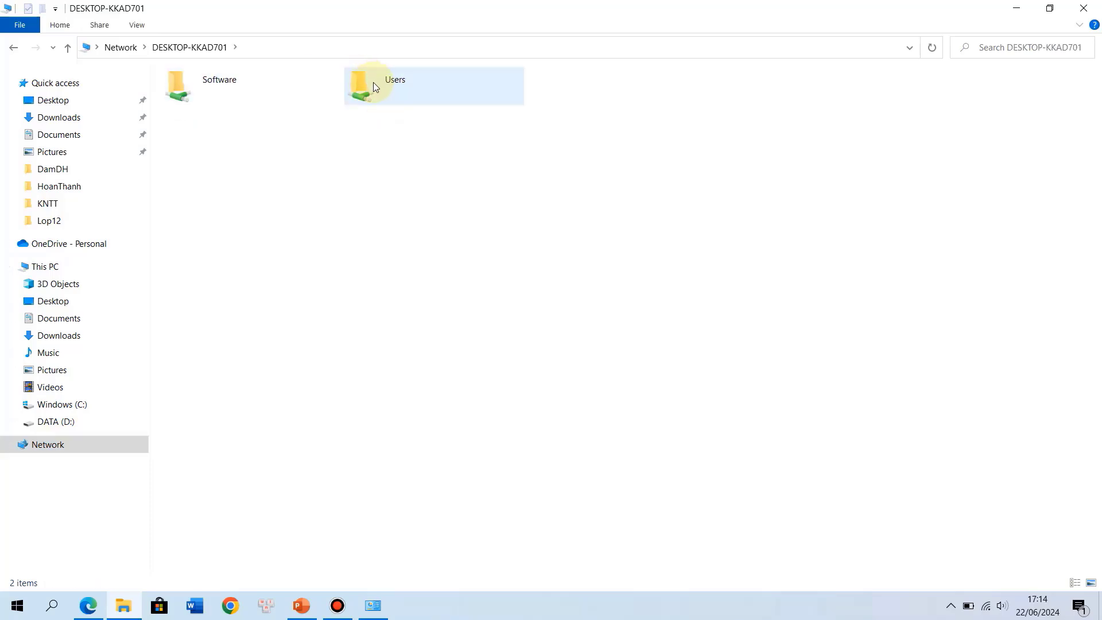
double_click(374, 86)
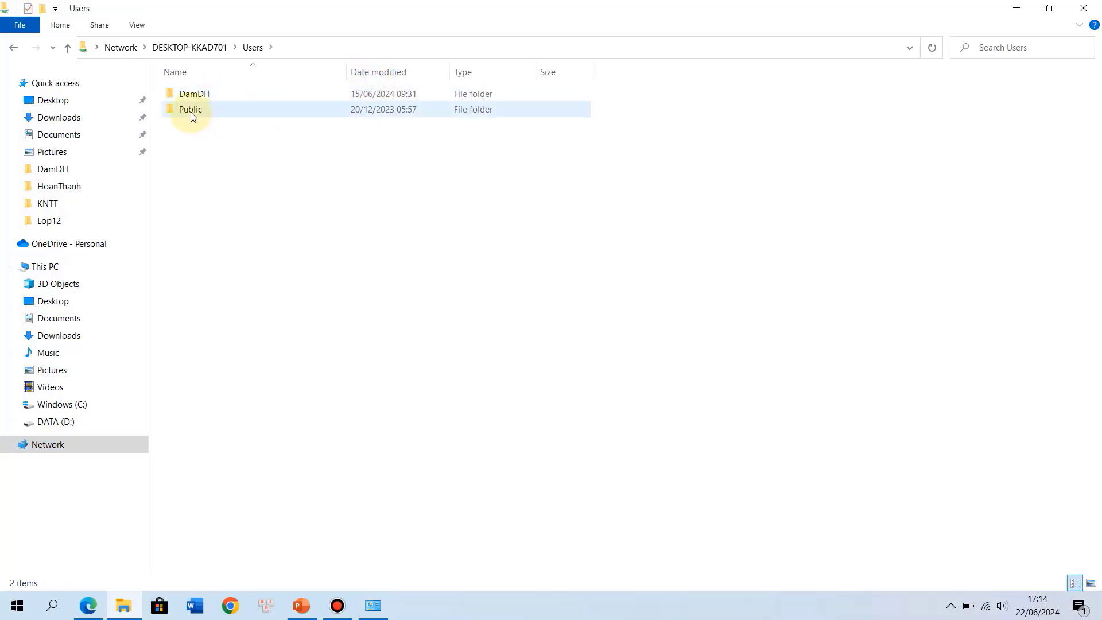
double_click(191, 110)
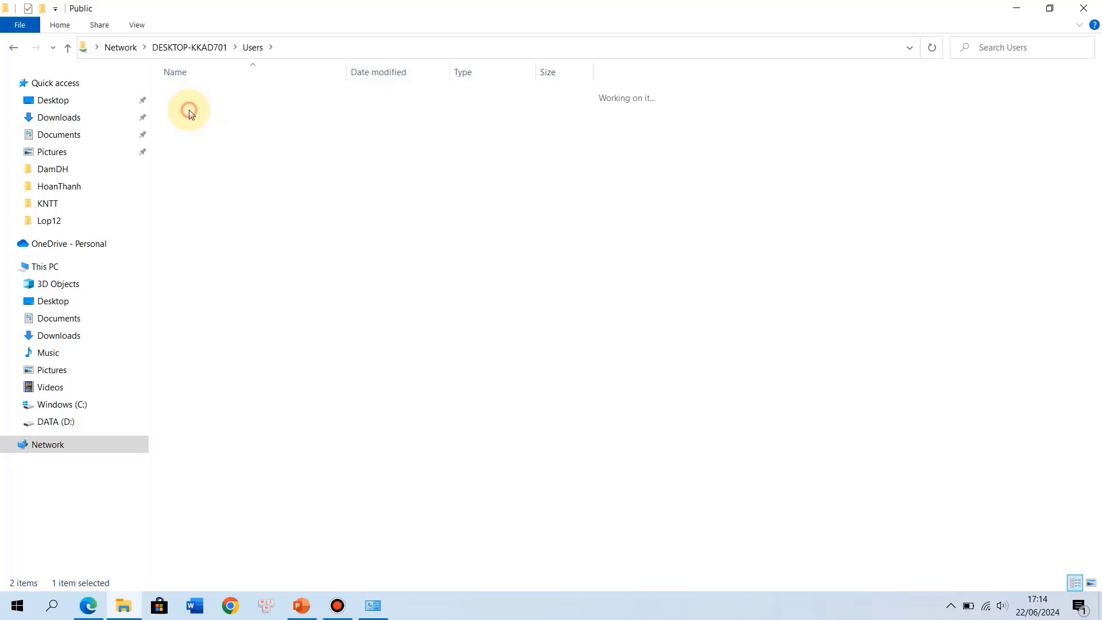
left_click(542, 613)
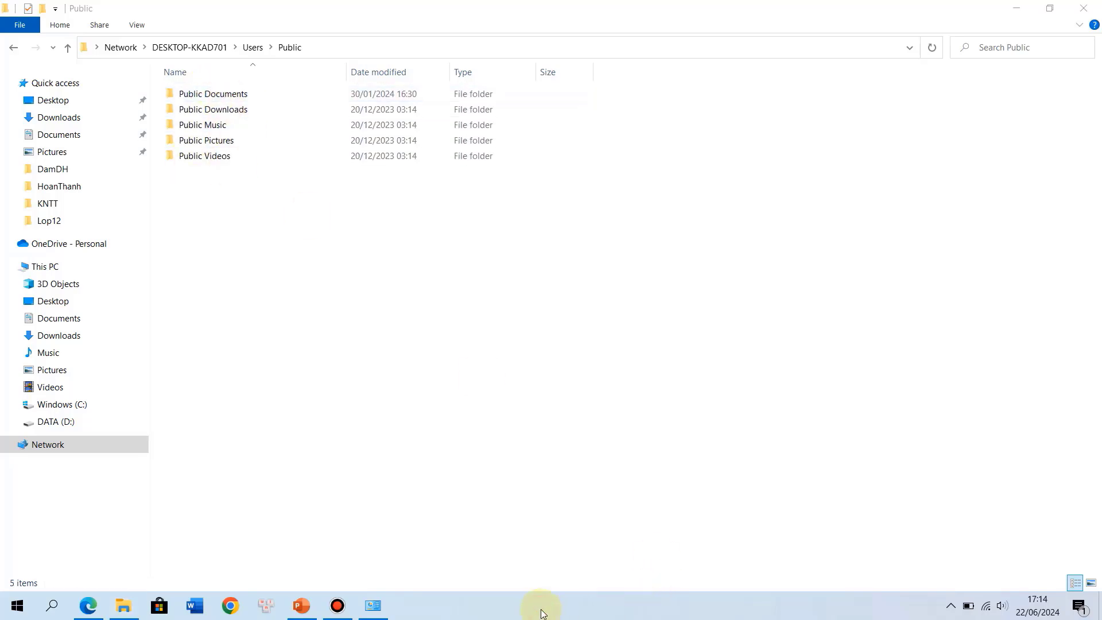
left_click(1015, 9)
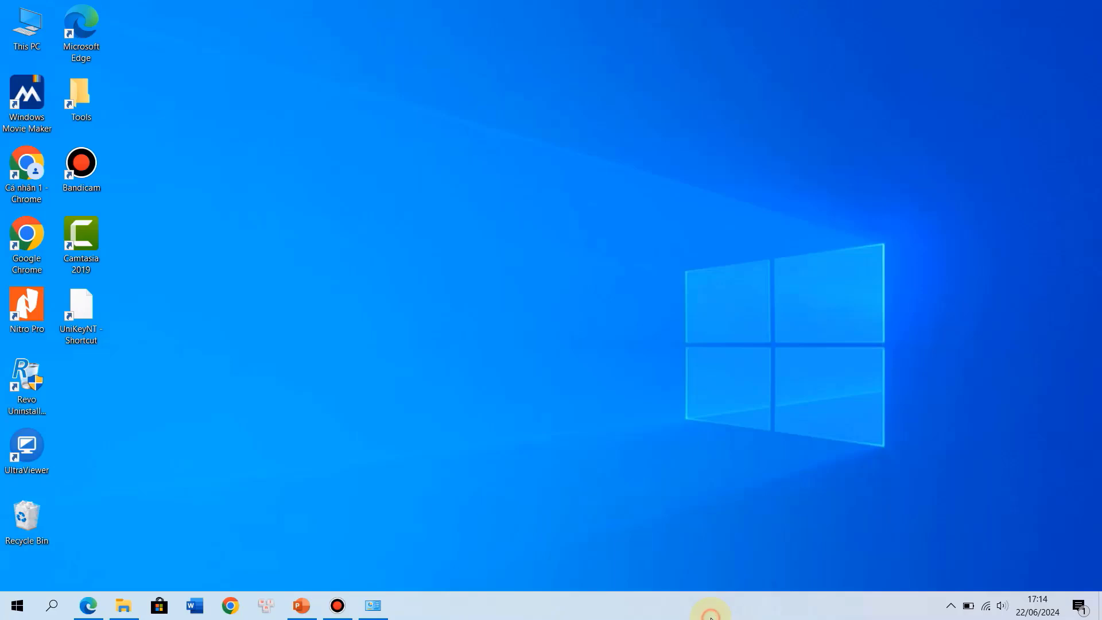
Step: Open Firewall & network protection from the Windows Security settings and move its window over the Settings window
left_click(17, 606)
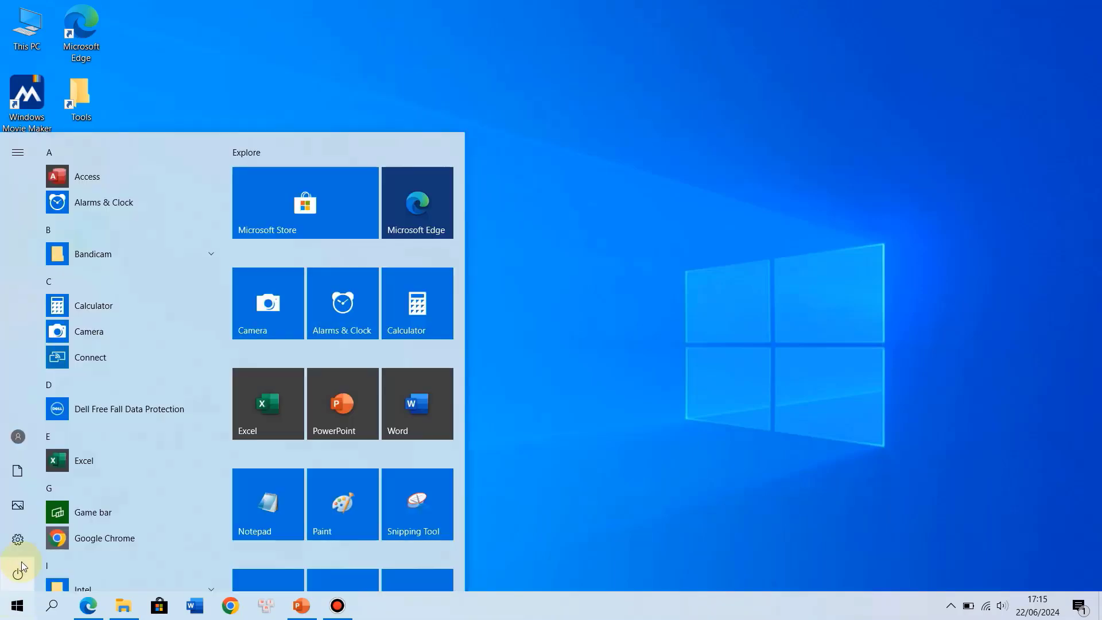
left_click(20, 542)
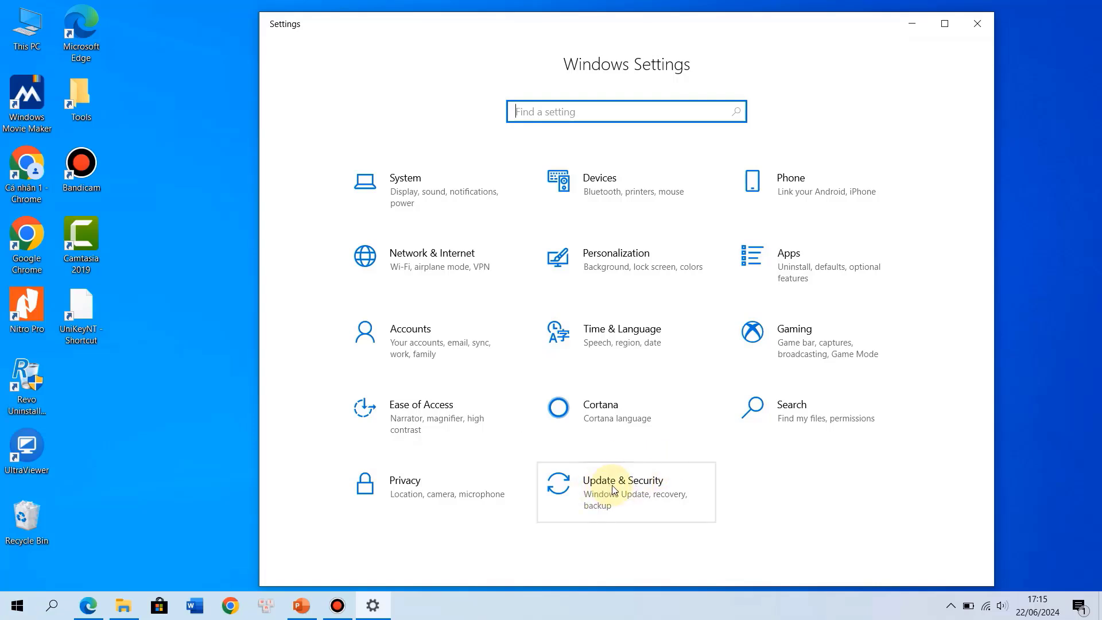
left_click(638, 489)
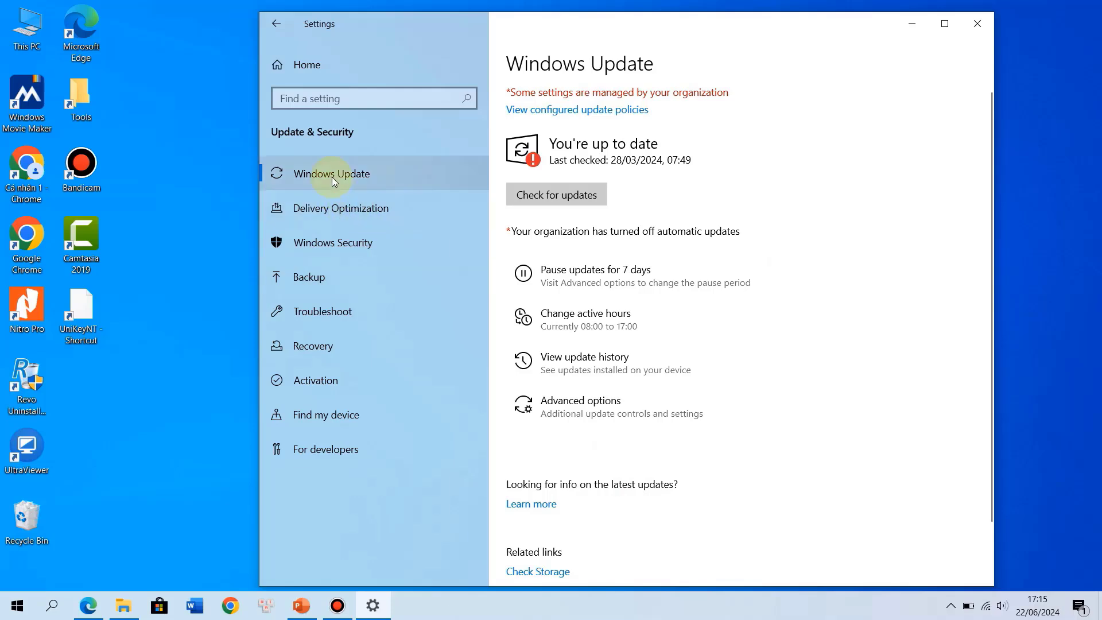
left_click(353, 242)
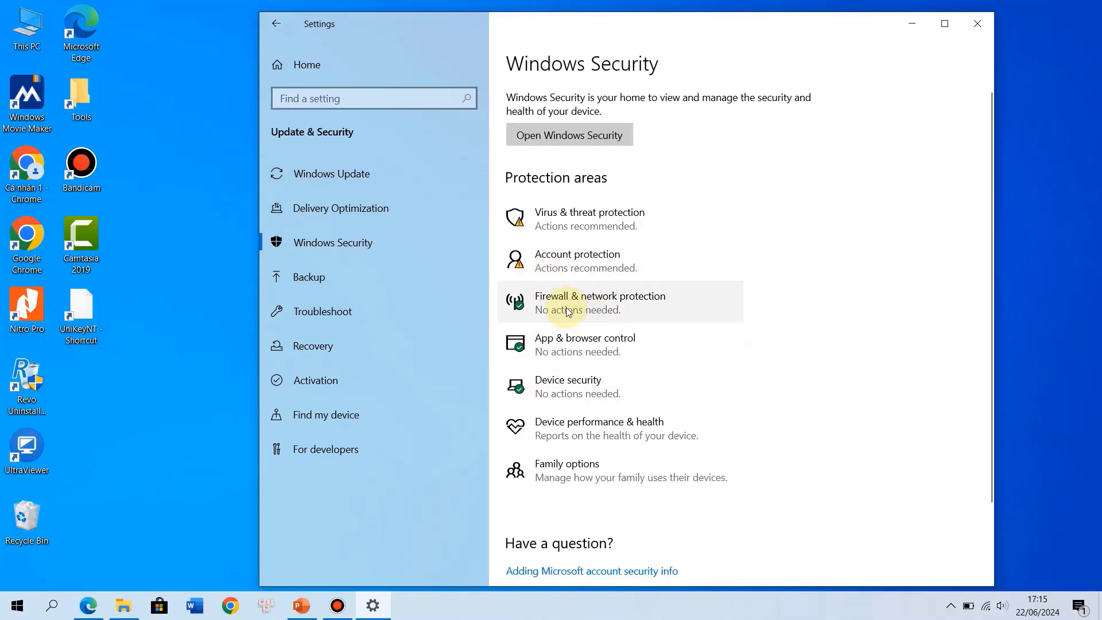
left_click(612, 302)
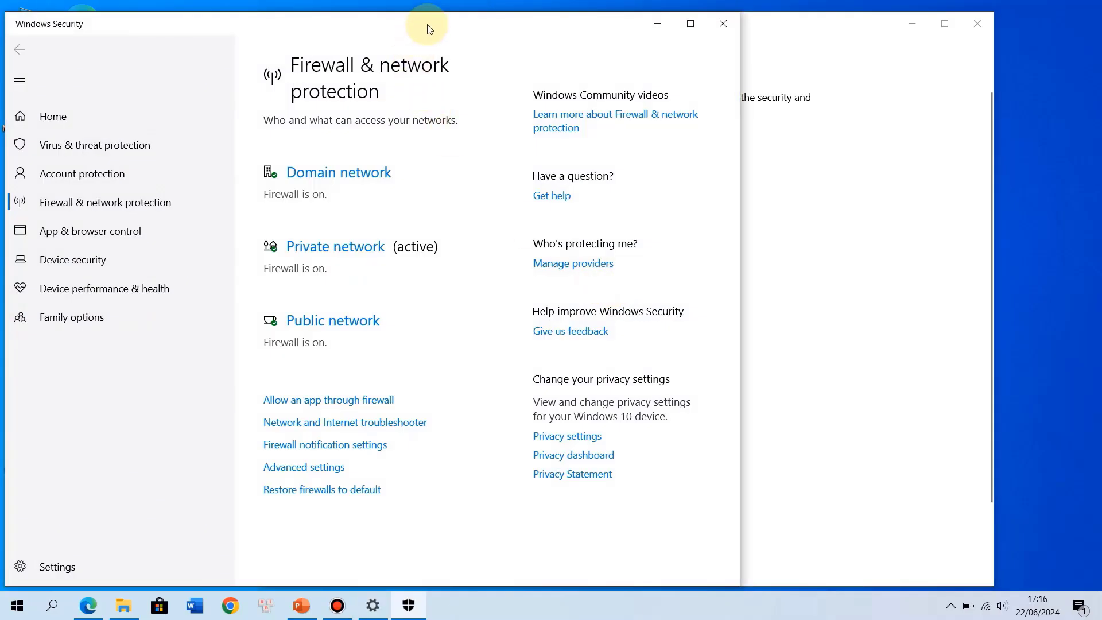
left_click_drag(402, 19, 669, 27)
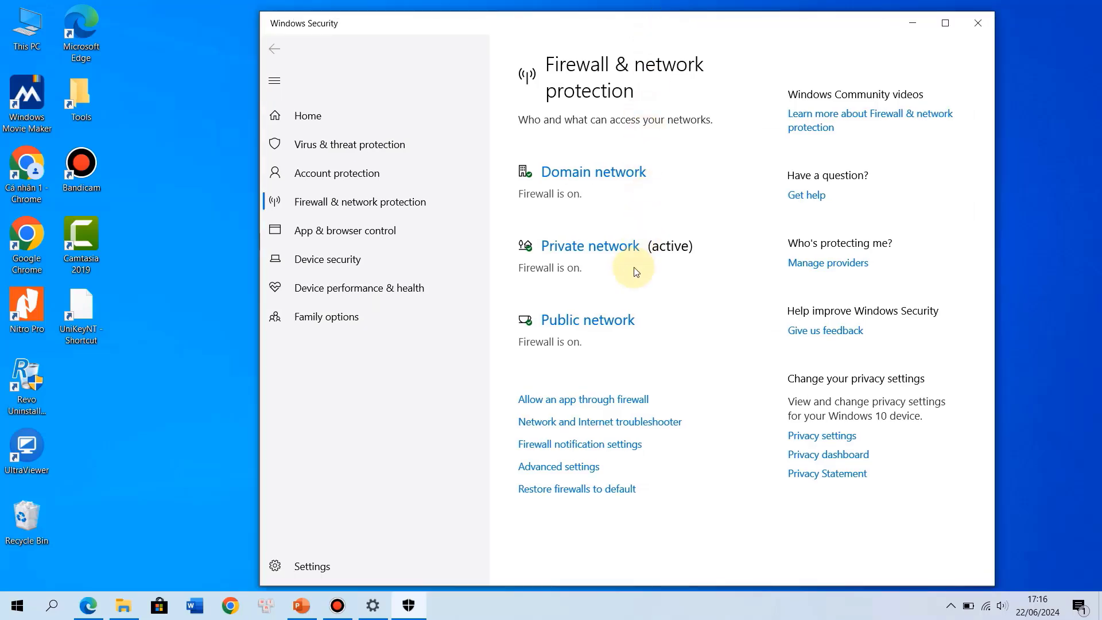
Step: Turn off Windows Defender Firewall for the active private network
left_click(572, 248)
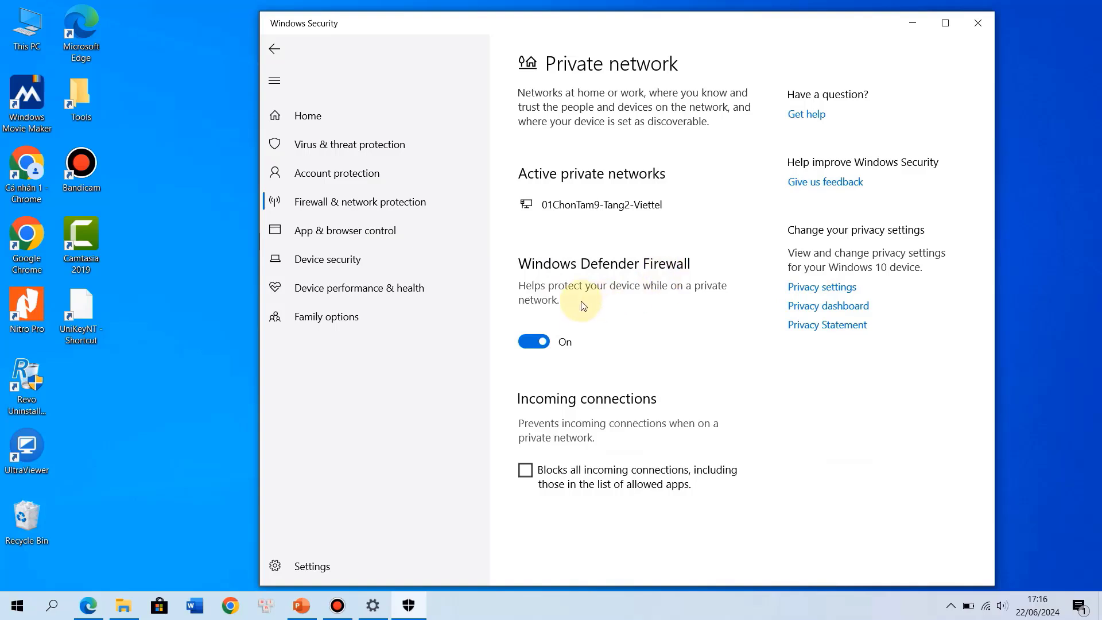
left_click(544, 342)
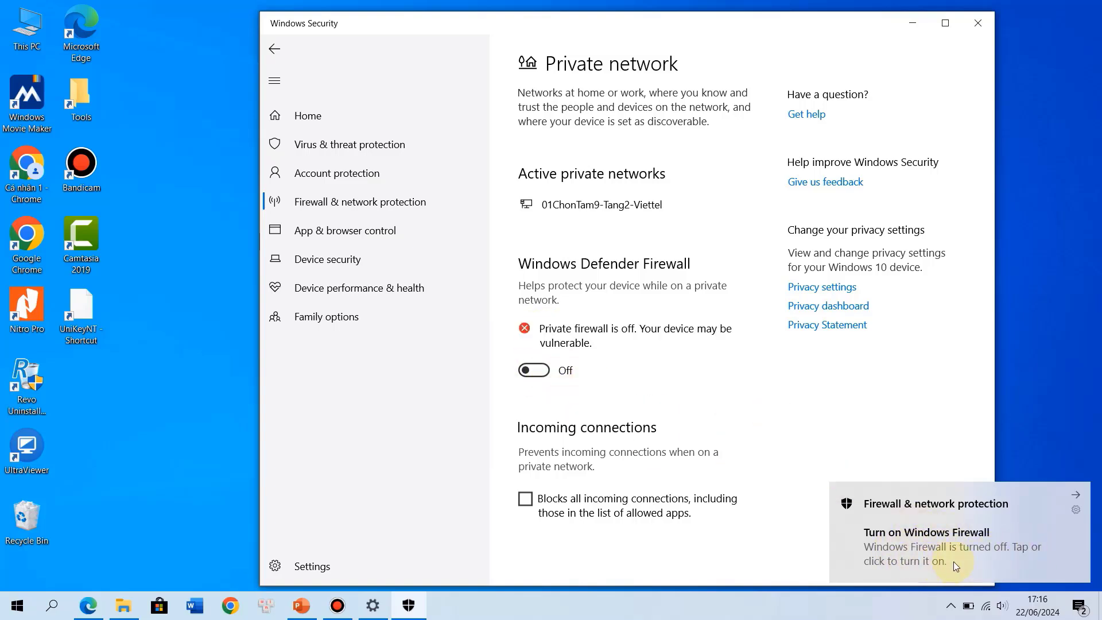
left_click(525, 603)
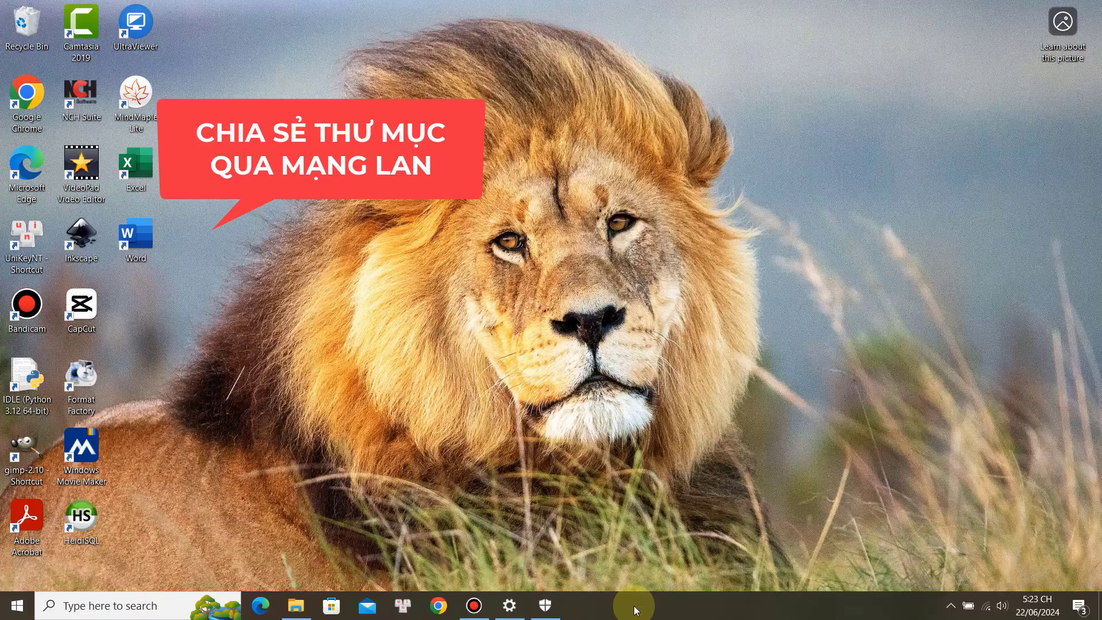
Step: Open the sharing properties of the Sach_Lop_12 folder on Local Disk (E:)
left_click(297, 607)
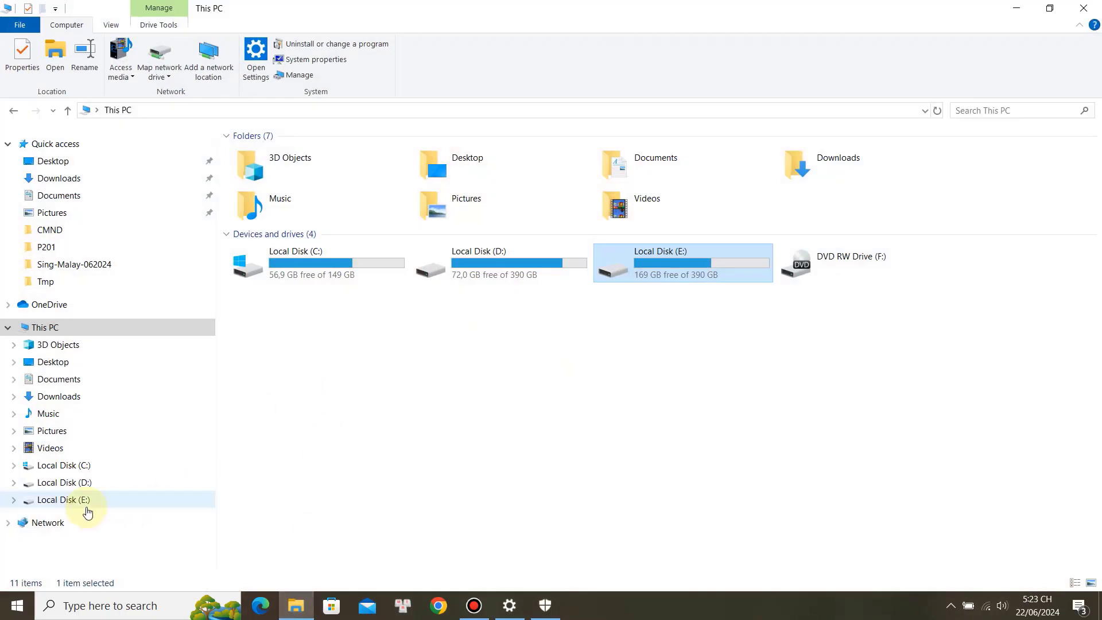
left_click(74, 503)
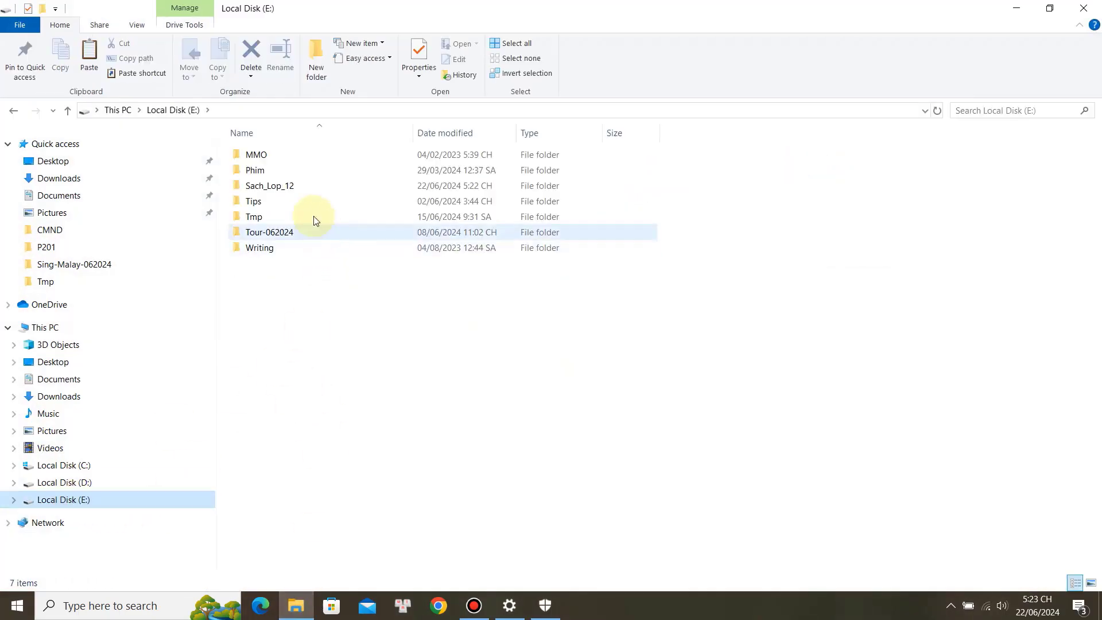
left_click(264, 187)
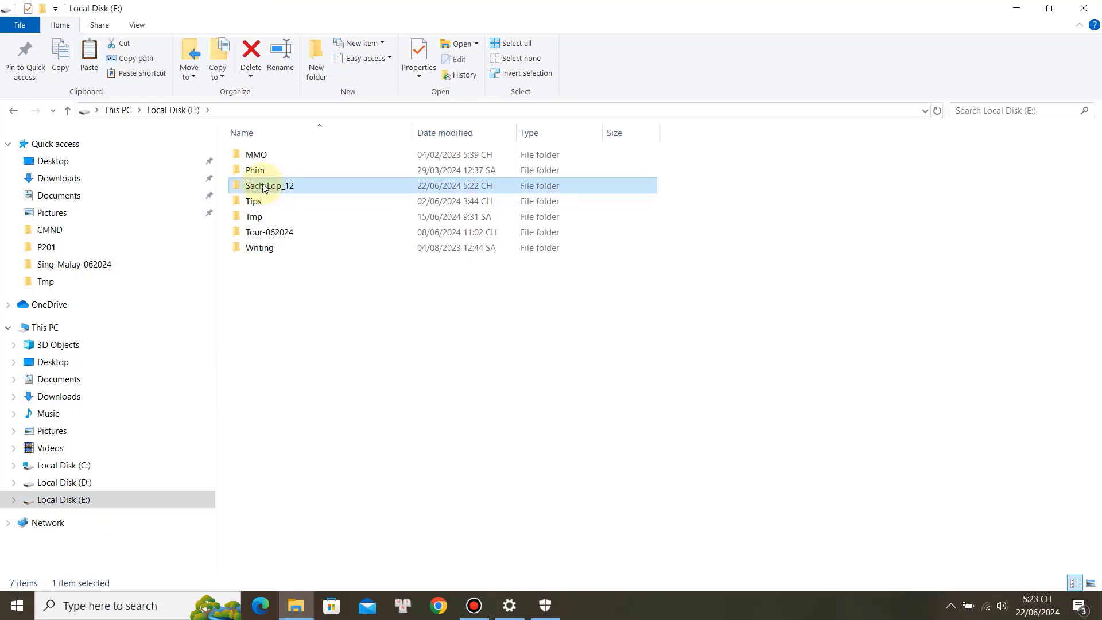
right_click(265, 188)
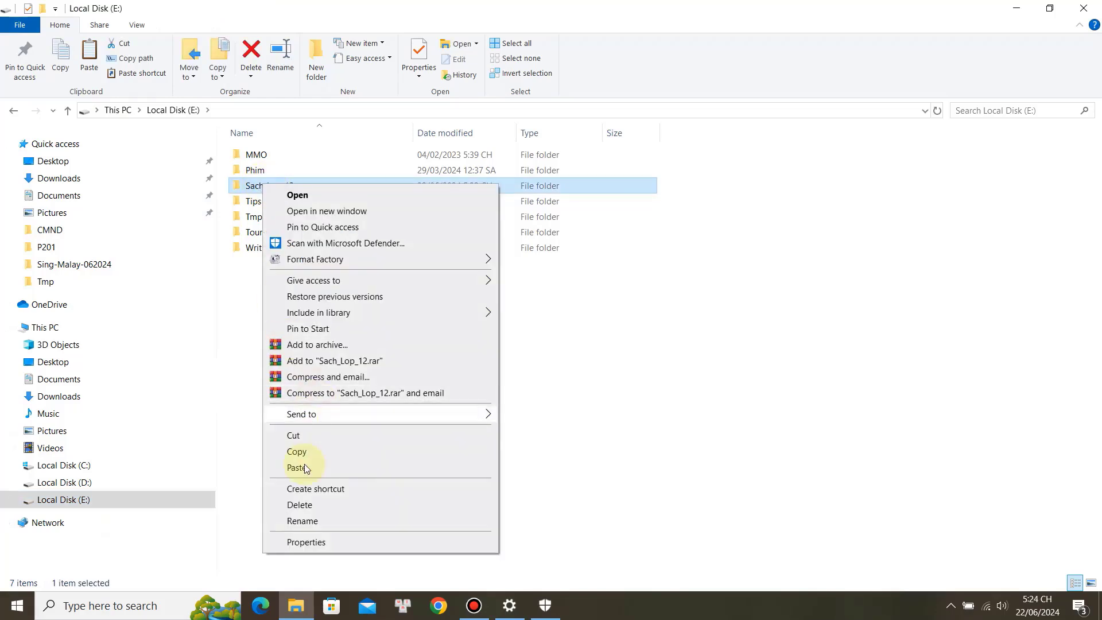
left_click(314, 544)
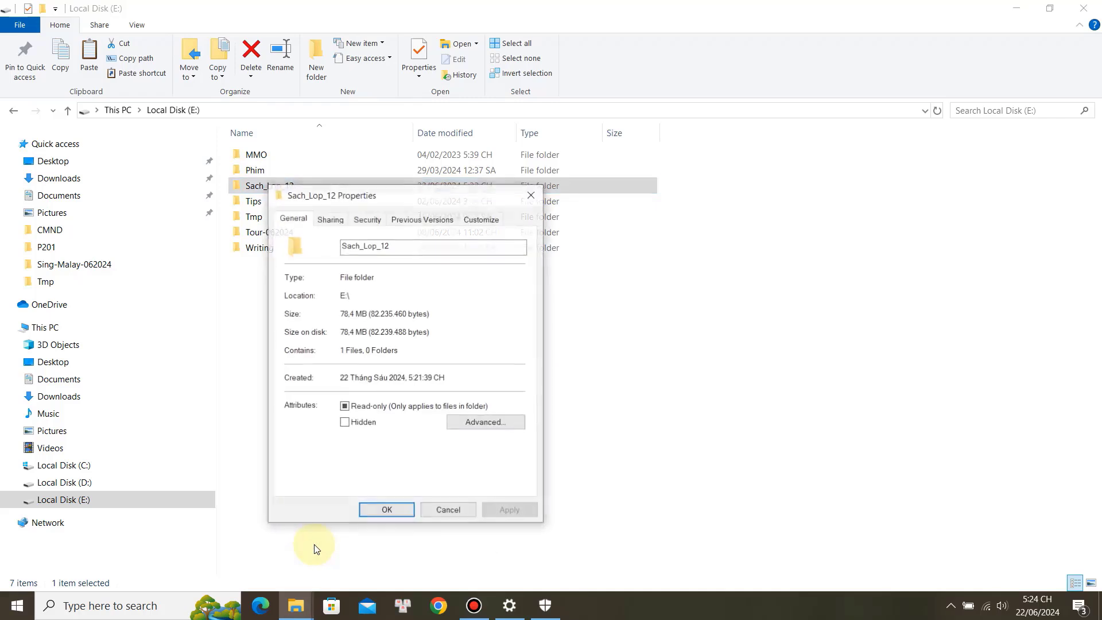
left_click(332, 224)
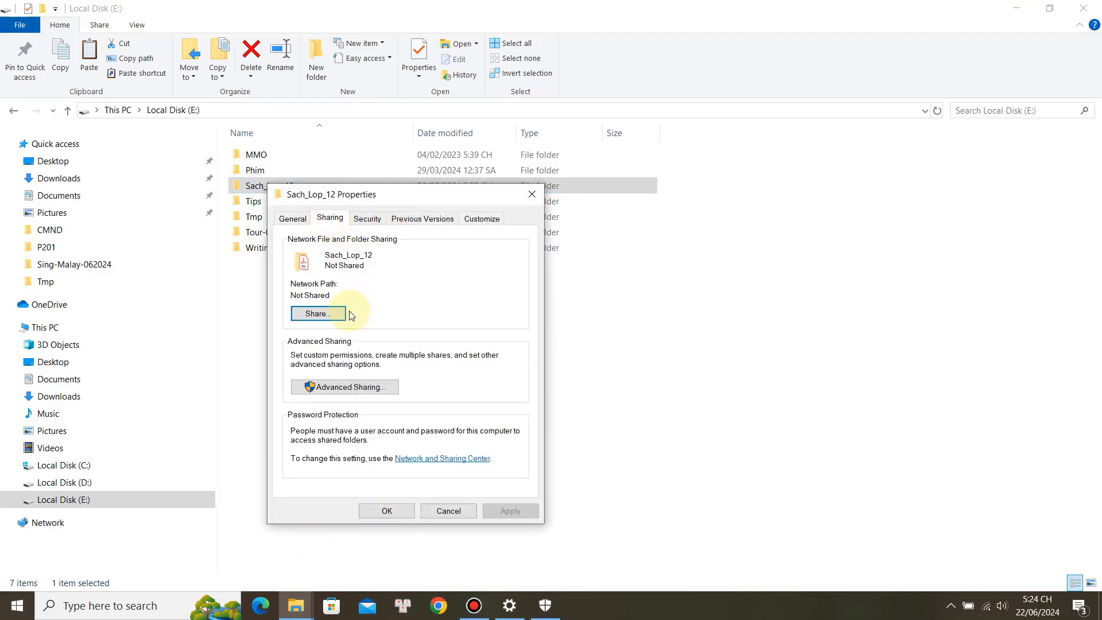
Step: Start sharing the Sach_Lop_12 folder with specific people and add Everyone to the network access list
left_click(317, 315)
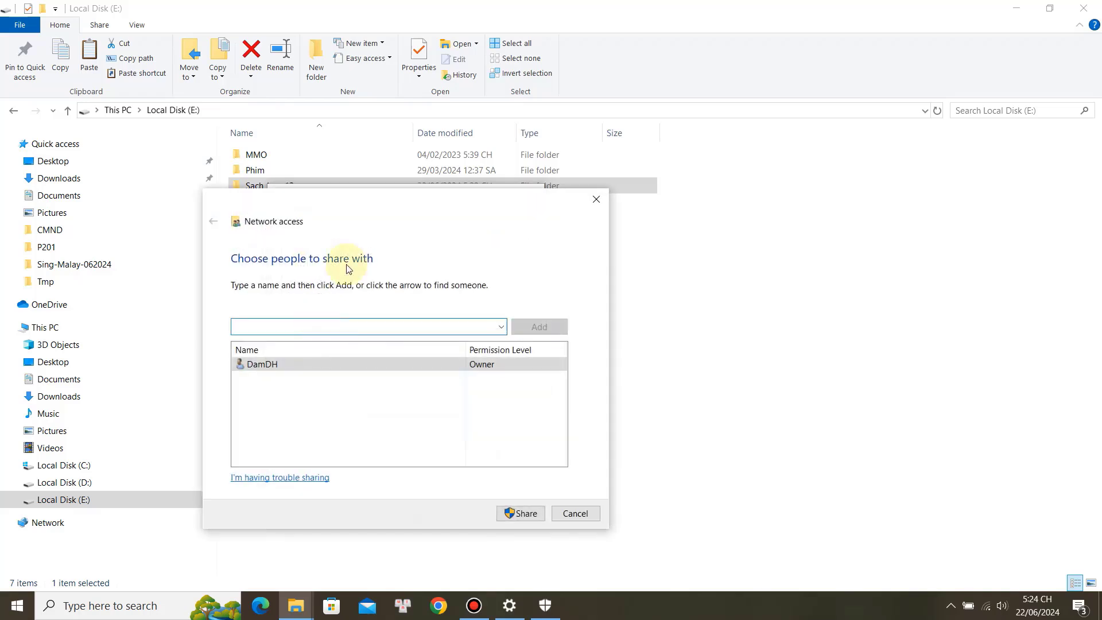
left_click_drag(371, 208, 431, 168)
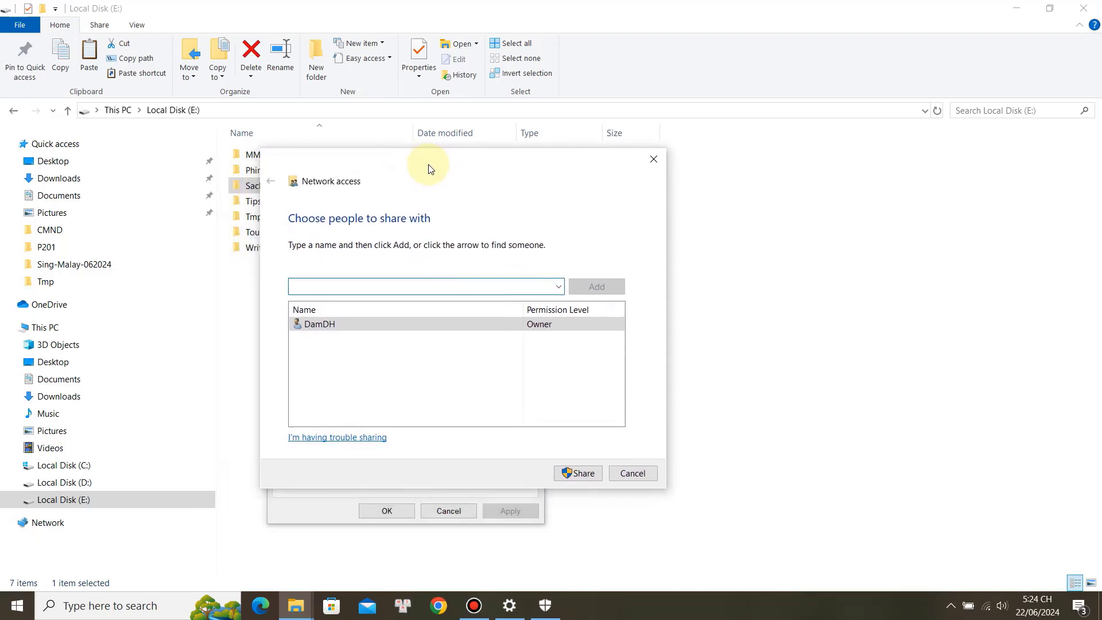
left_click(319, 325)
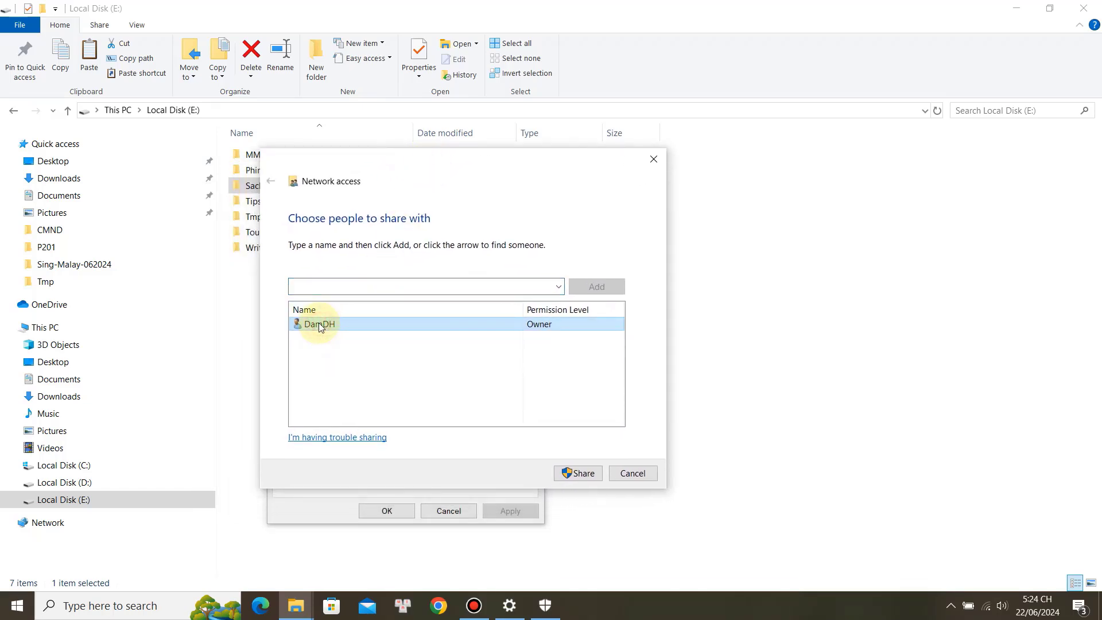
left_click(362, 289)
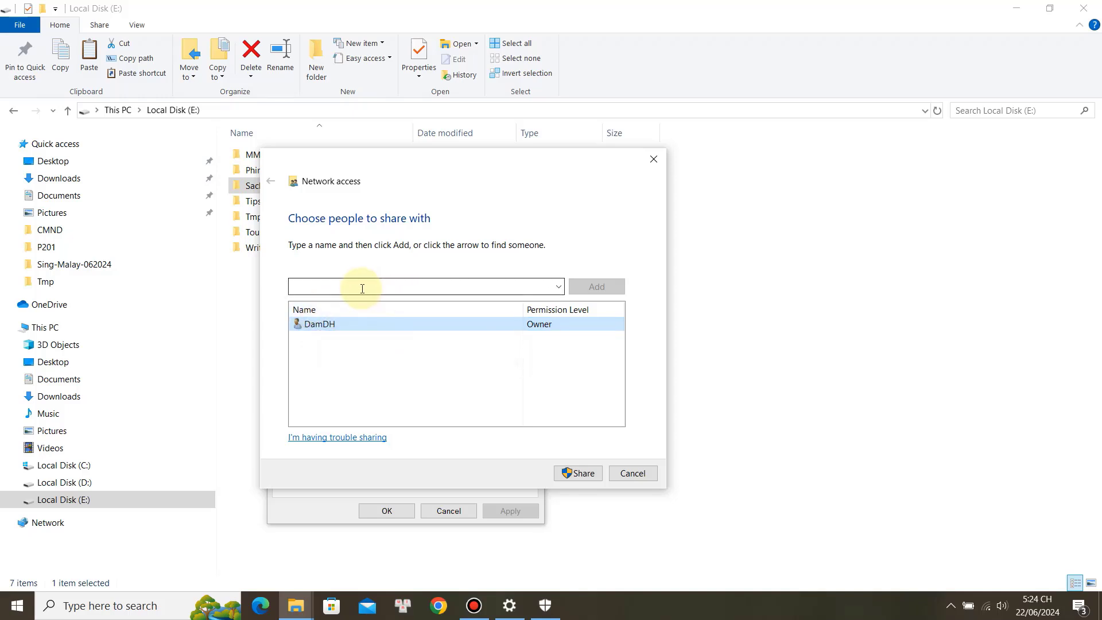
left_click(558, 288)
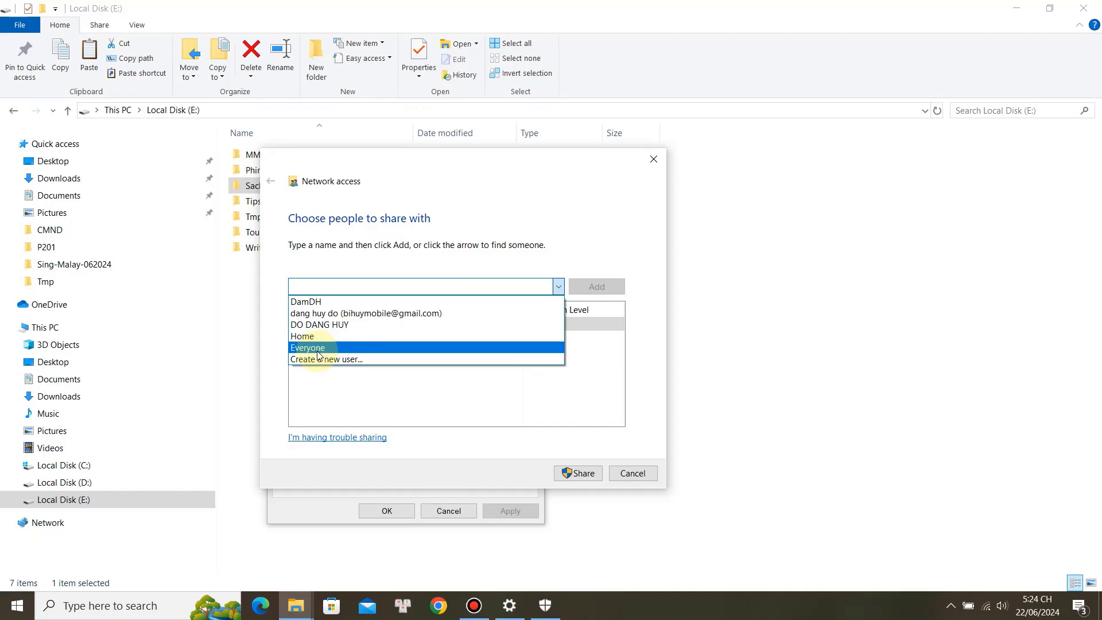
left_click(317, 350)
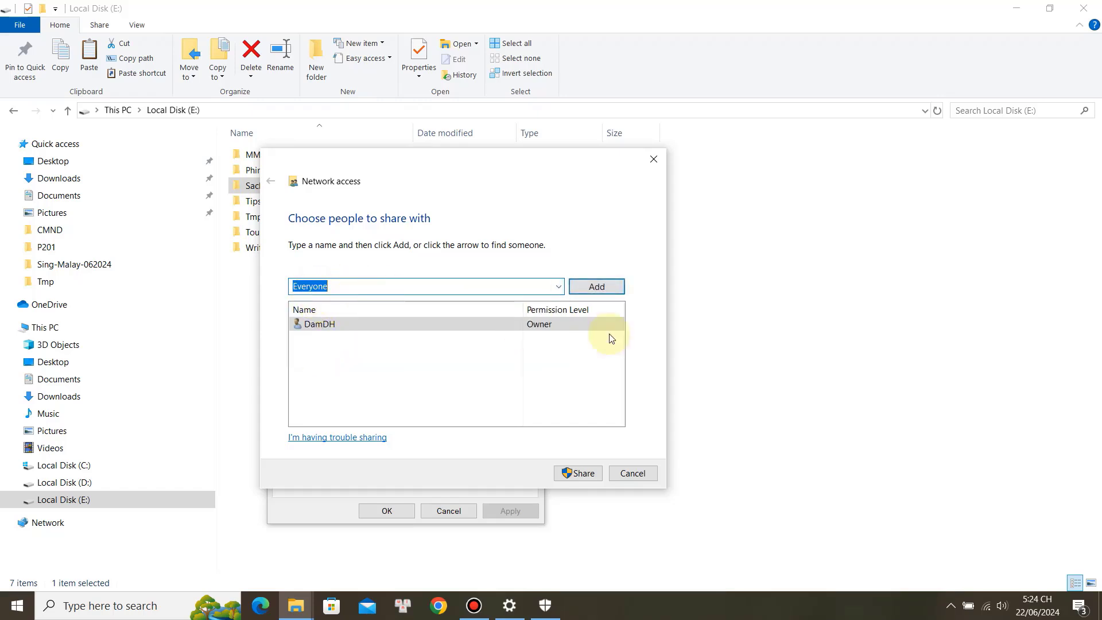
left_click(600, 290)
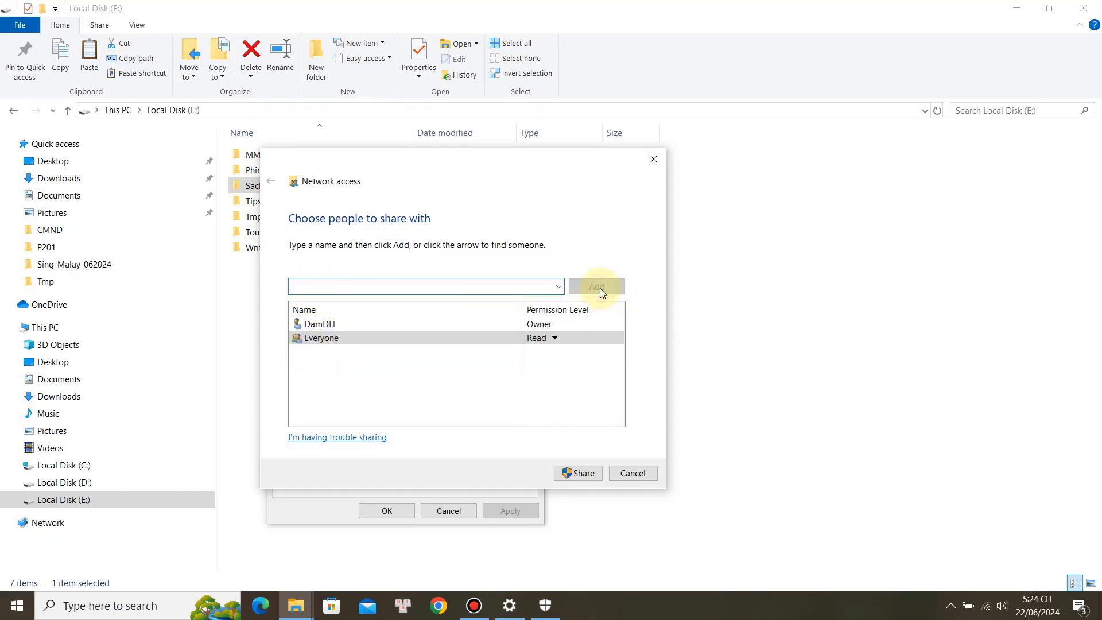
Step: Give Everyone the Read permission level, share the Sach_Lop_12 folder and close its properties
left_click(554, 339)
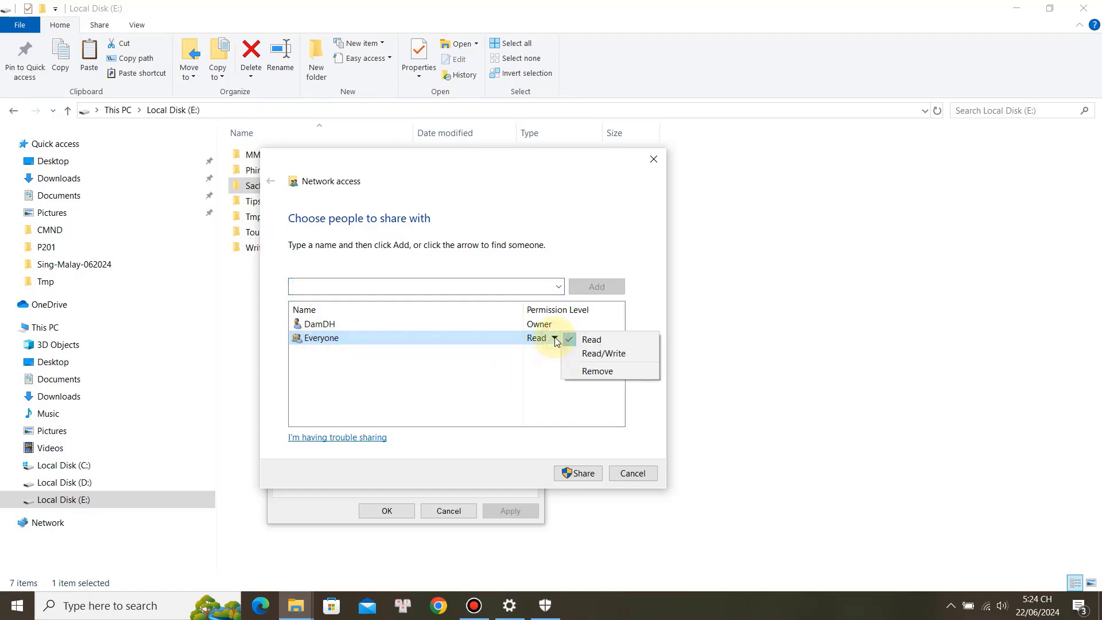
left_click(588, 340)
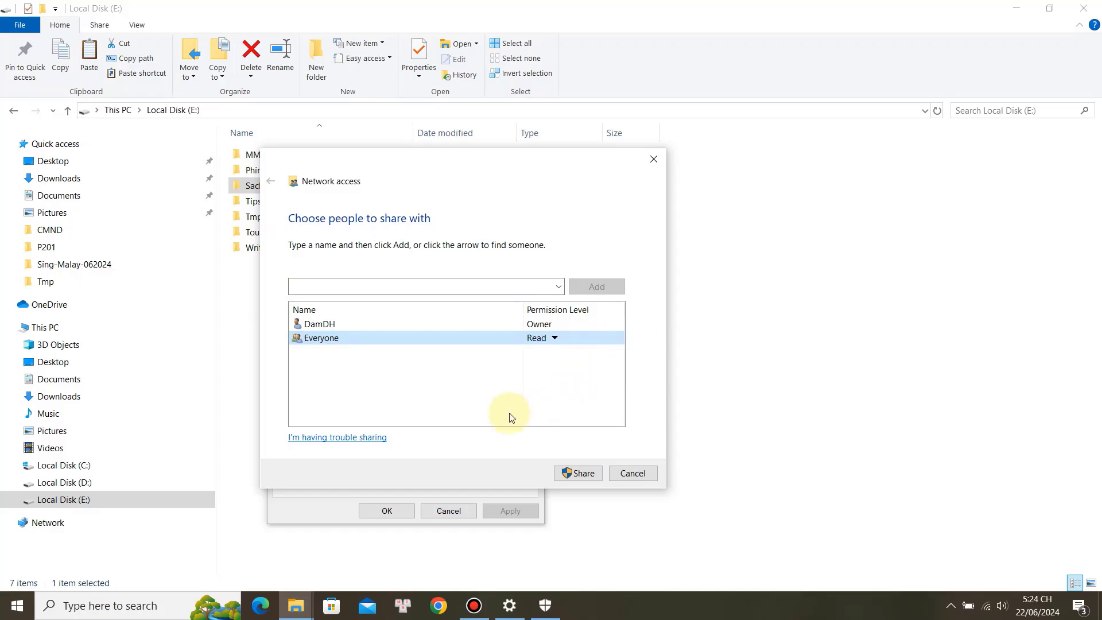
left_click(580, 473)
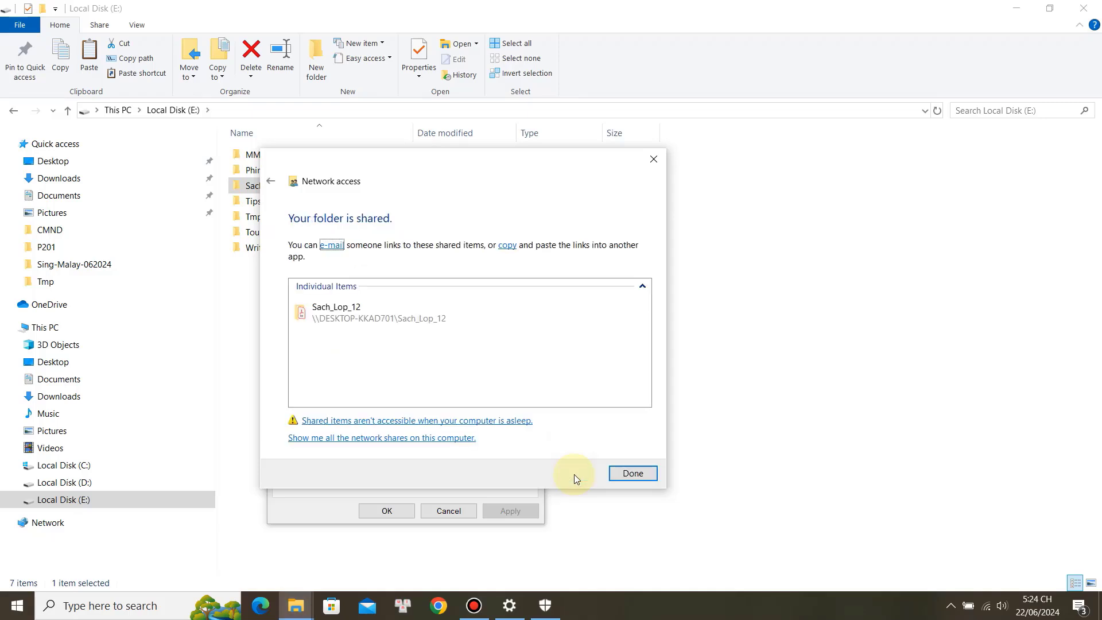
left_click(632, 474)
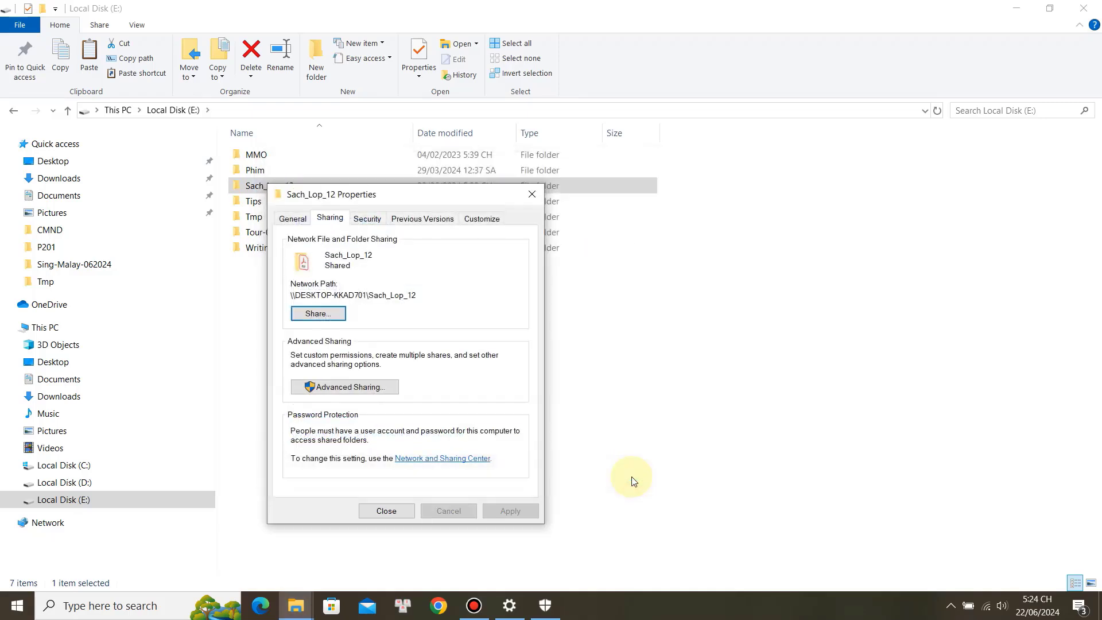
left_click(386, 511)
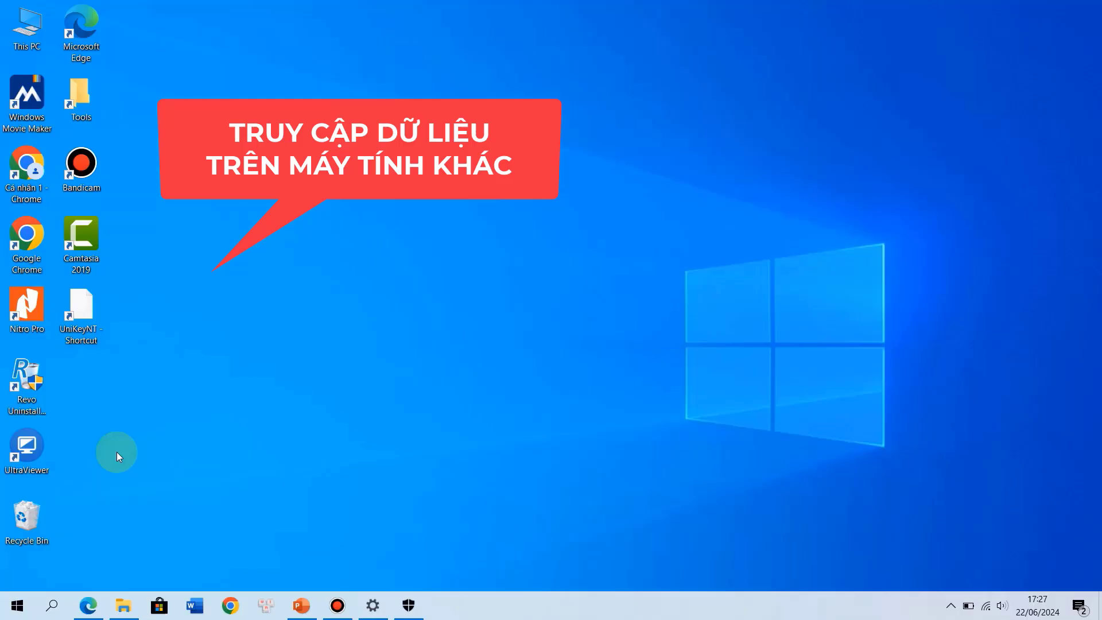
Step: On the other computer, browse the network to DESKTOP-KKAD701, view the shared Sach_Lop_12 folder and go back up one level
mouse_move(123, 606)
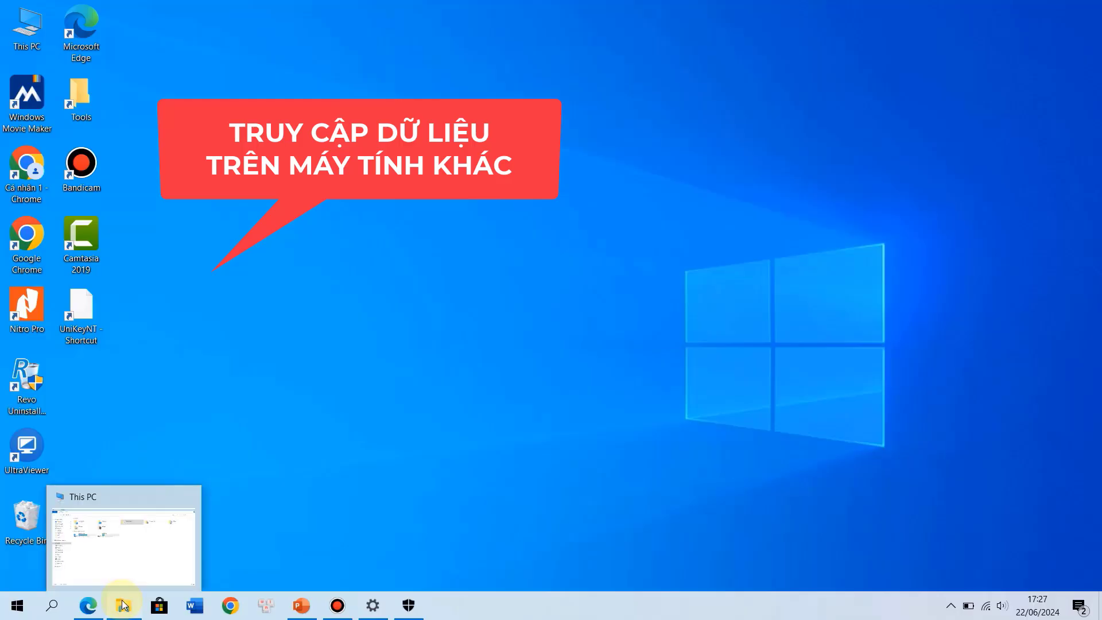
left_click(127, 534)
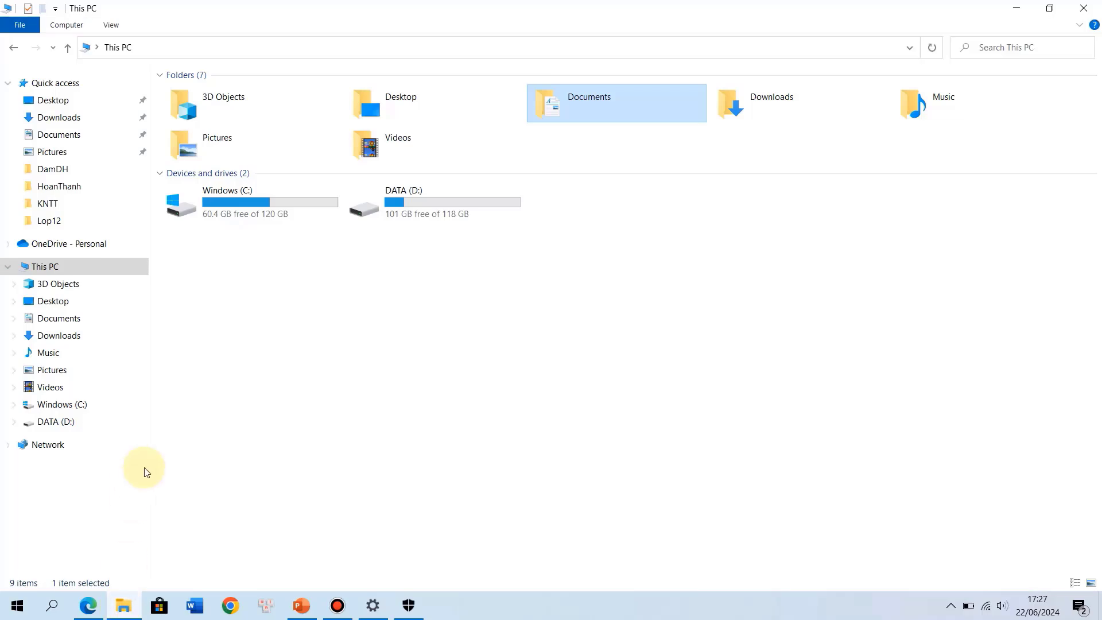
left_click(51, 445)
double_click(412, 107)
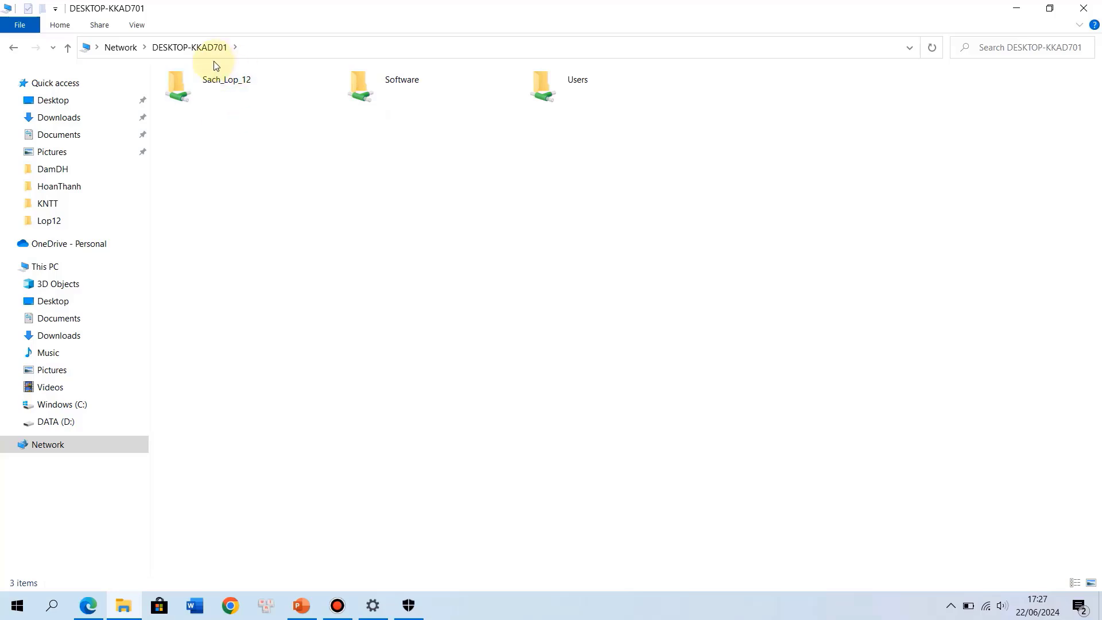
left_click(221, 86)
double_click(221, 86)
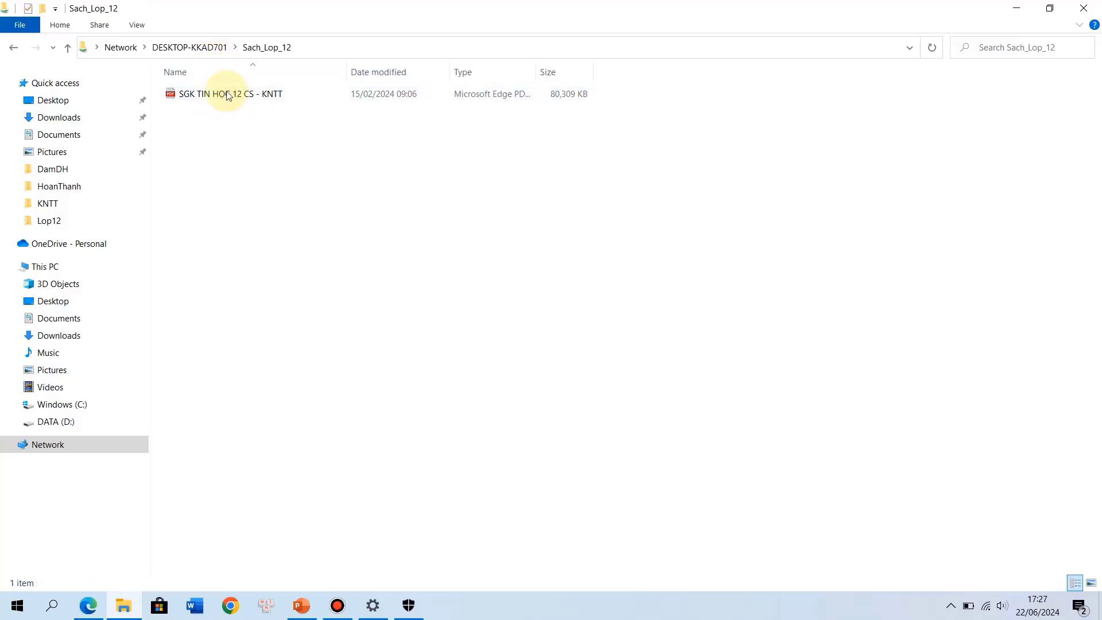
left_click(67, 47)
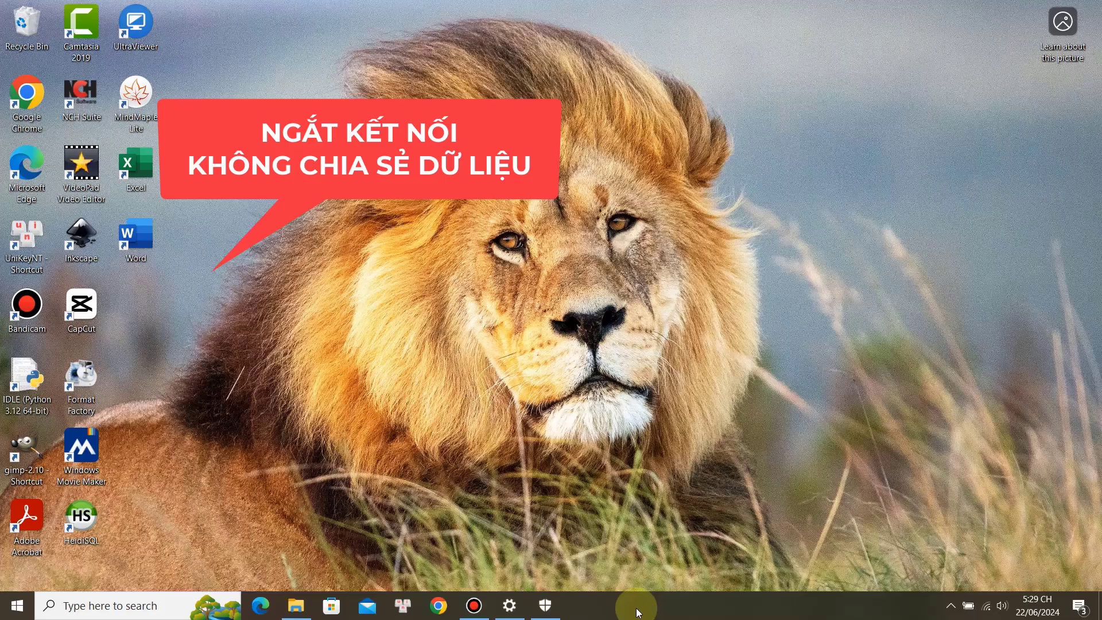
Step: Back on the sharing computer, open the sharing properties of the Sach_Lop_12 folder on Local Disk (E:)
left_click(298, 606)
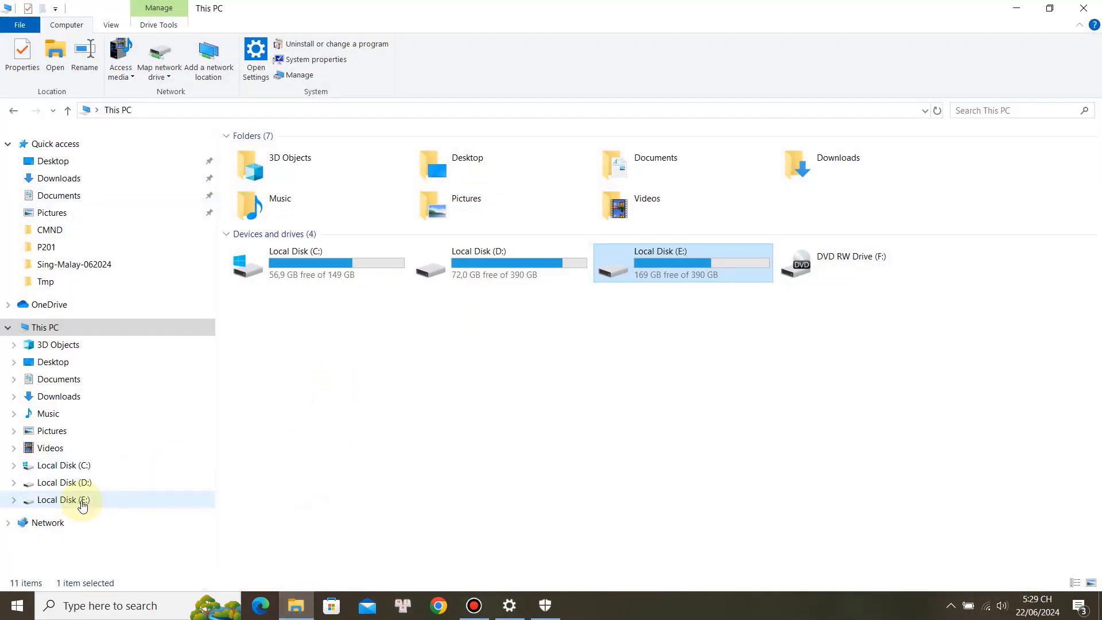
left_click(111, 500)
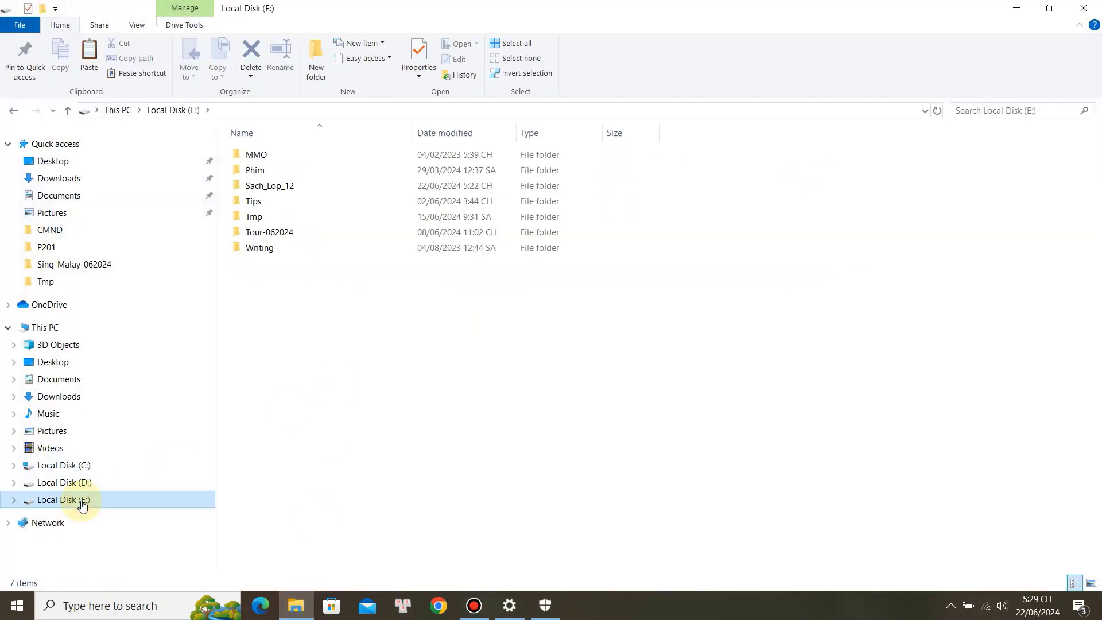
right_click(272, 192)
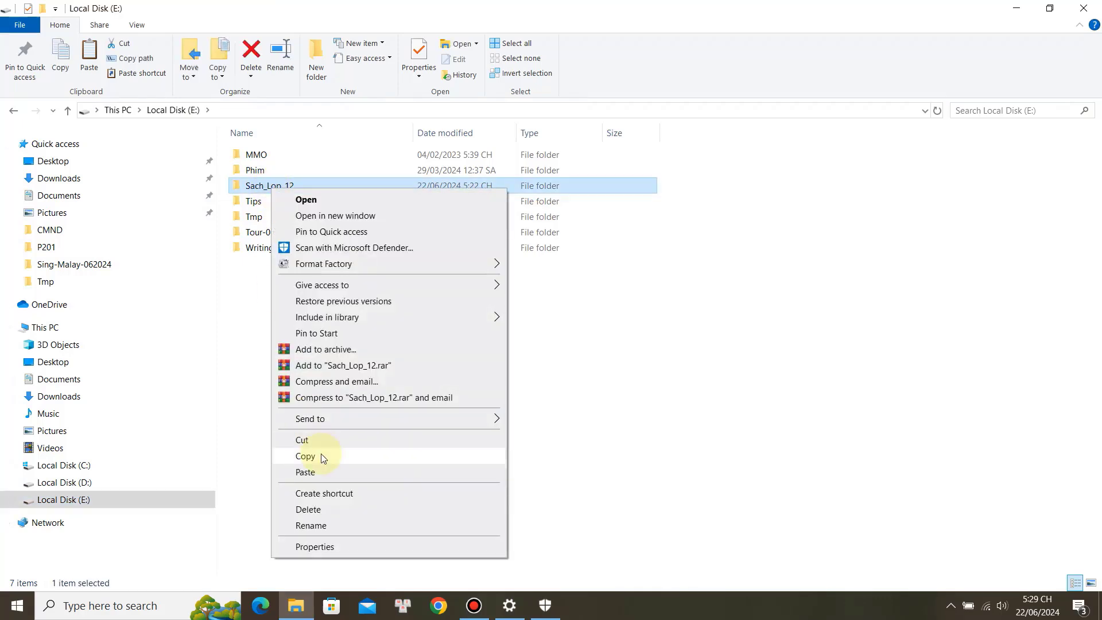
left_click(316, 547)
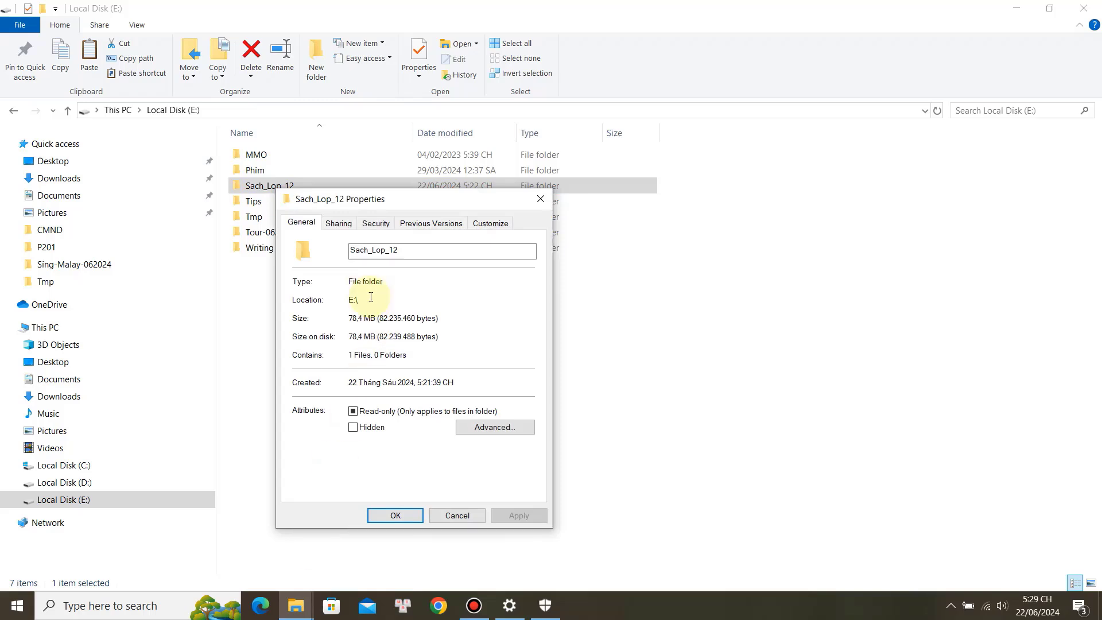
left_click(337, 224)
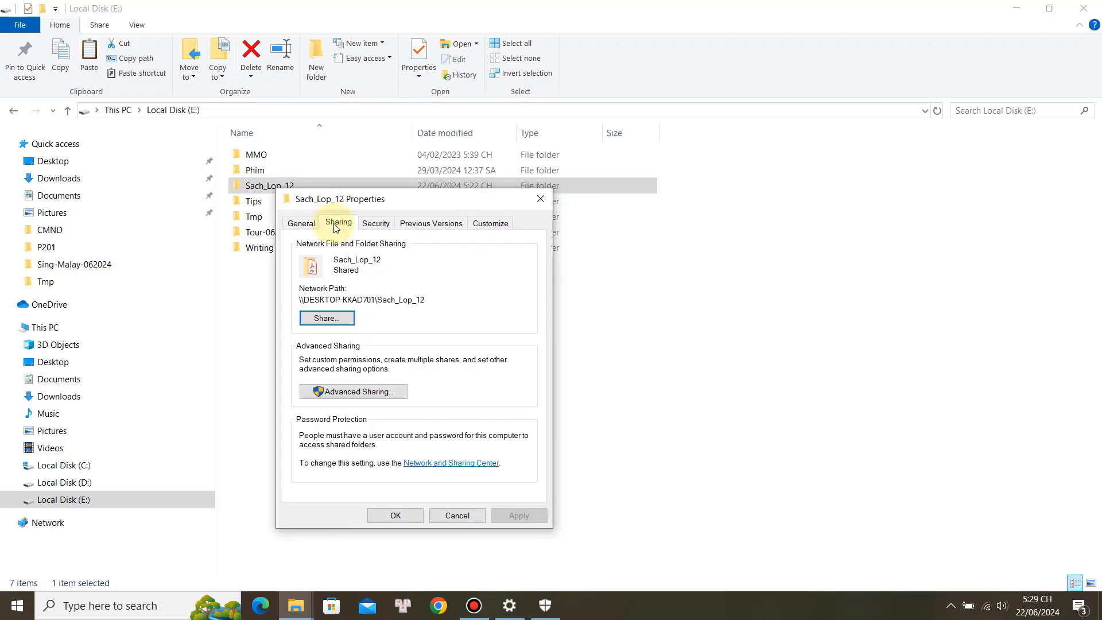
Step: Turn off Share this folder in Advanced Sharing for Sach_Lop_12, agree to disconnect connected users and close the properties
left_click(364, 392)
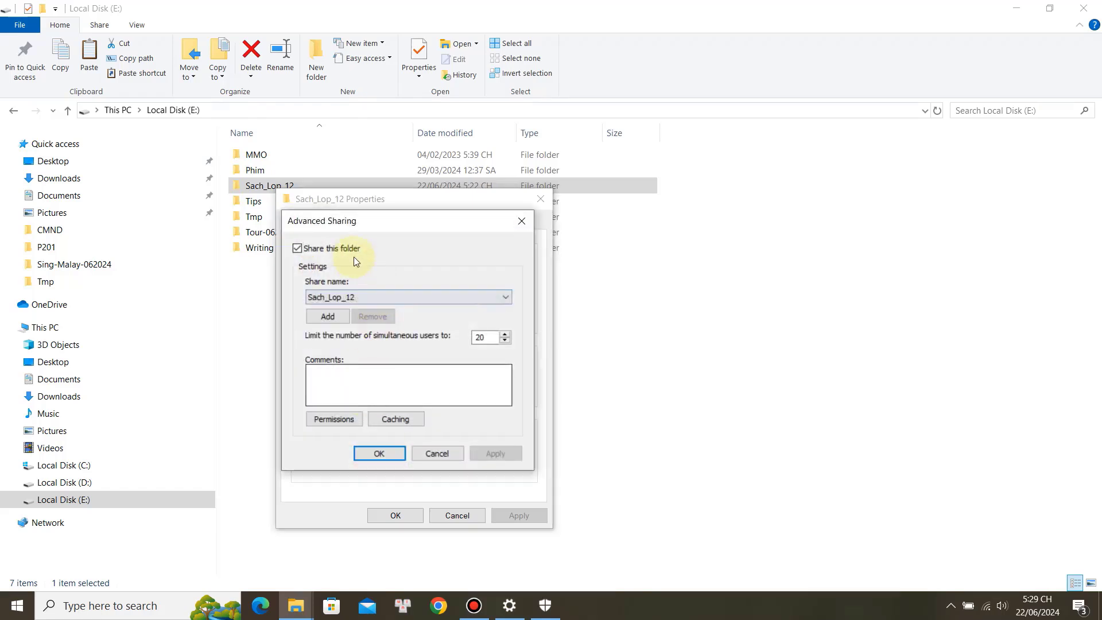
left_click(298, 249)
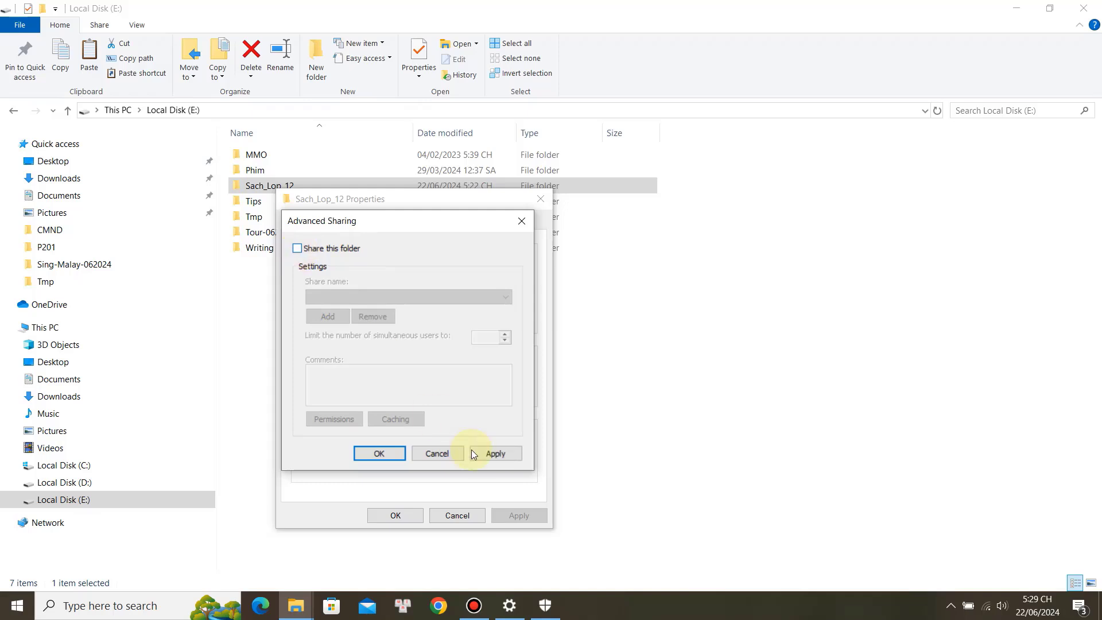
left_click(492, 455)
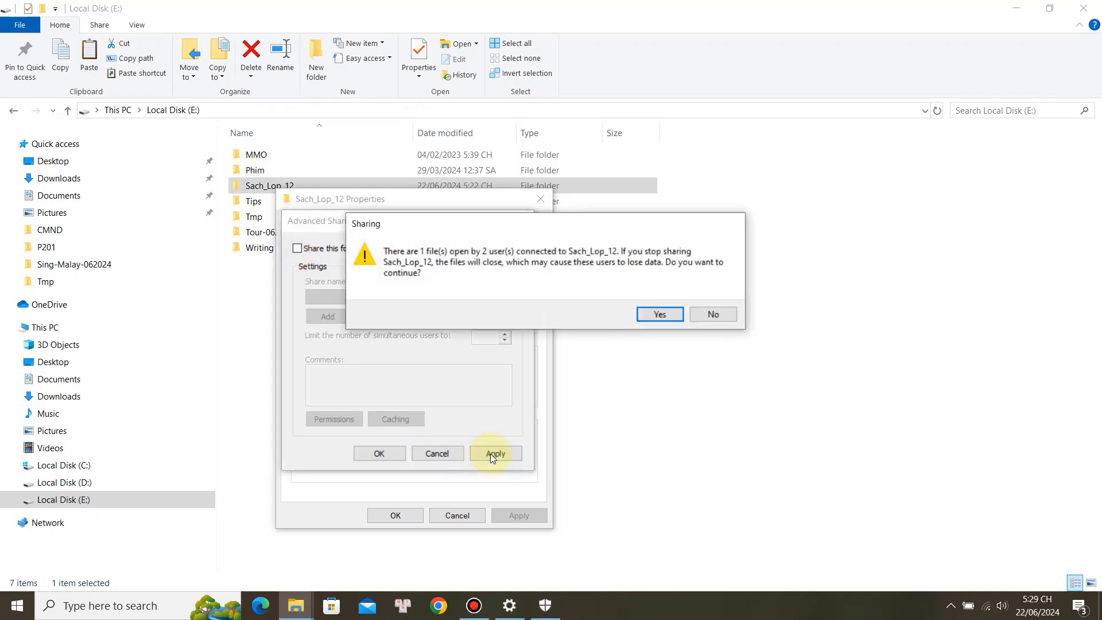
left_click(659, 315)
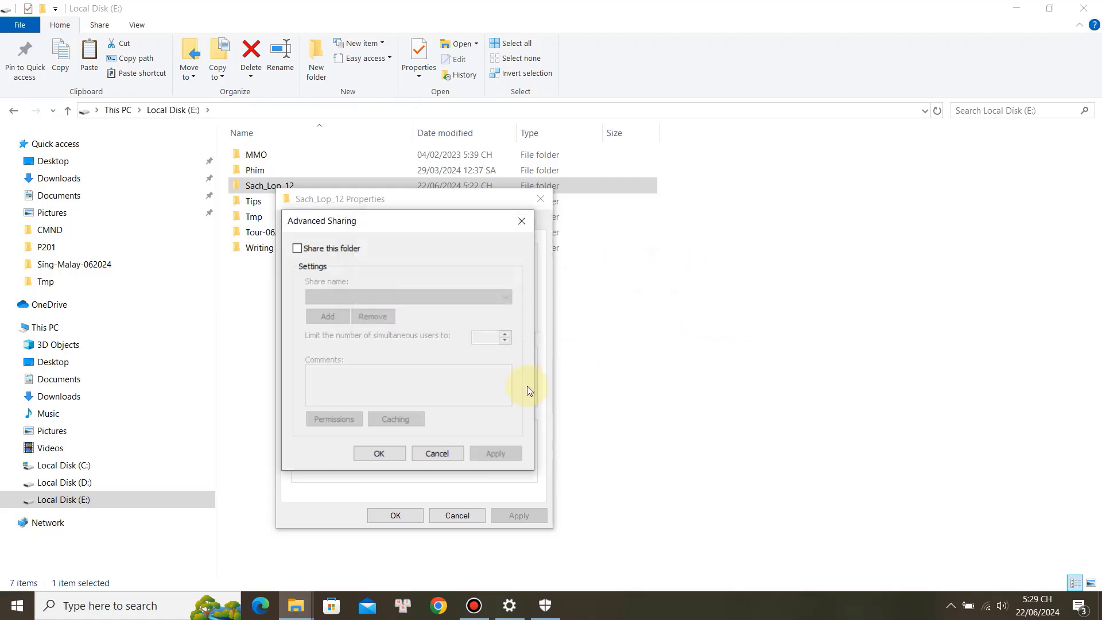
left_click(378, 453)
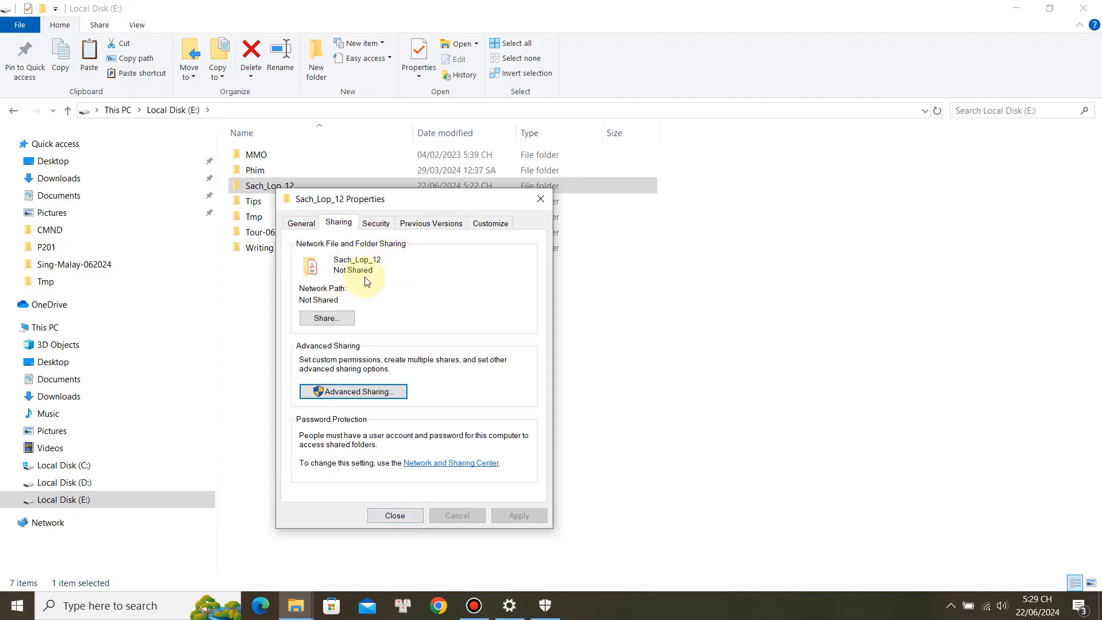
left_click(394, 515)
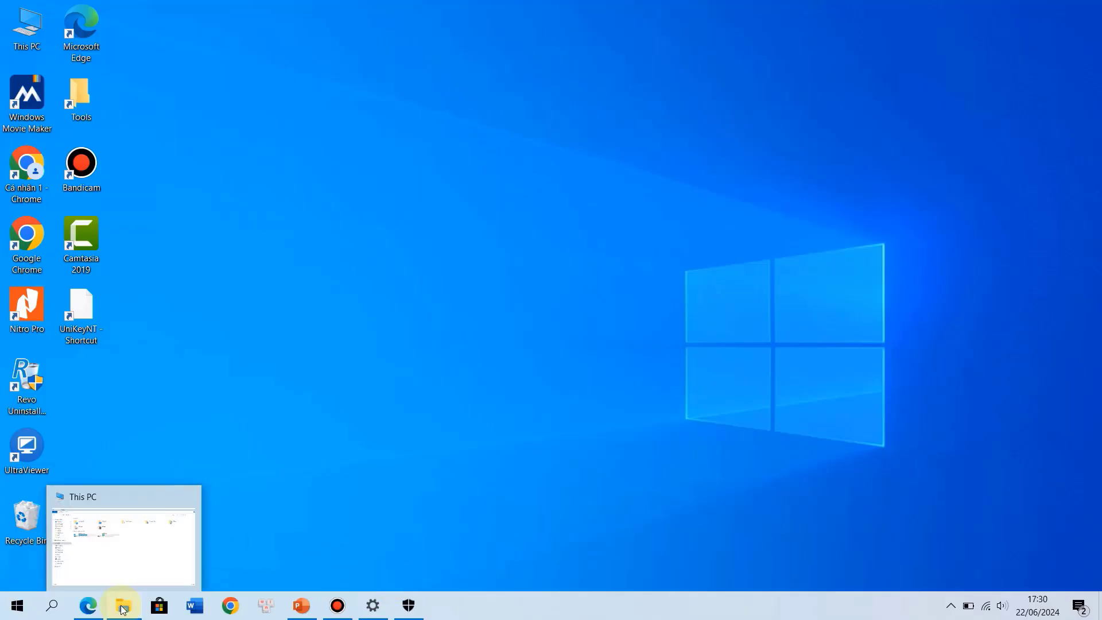
Step: On the other computer, browse the network to DESKTOP-KKAD701 and check its shared folders for Sach_Lop_12, then minimize the window
left_click(123, 607)
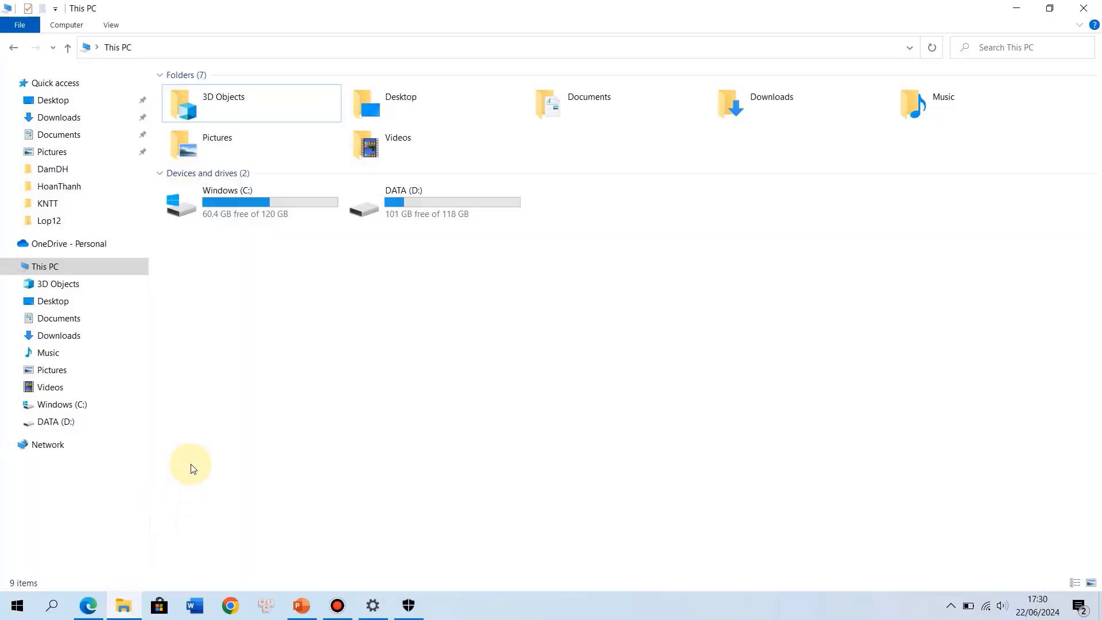
left_click(35, 444)
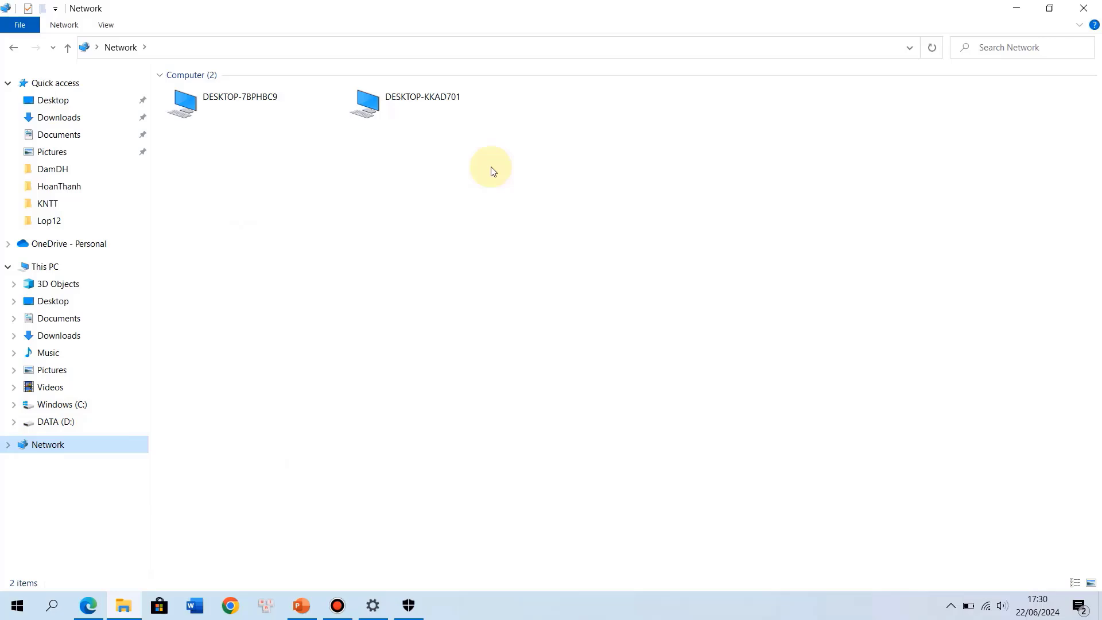
double_click(402, 106)
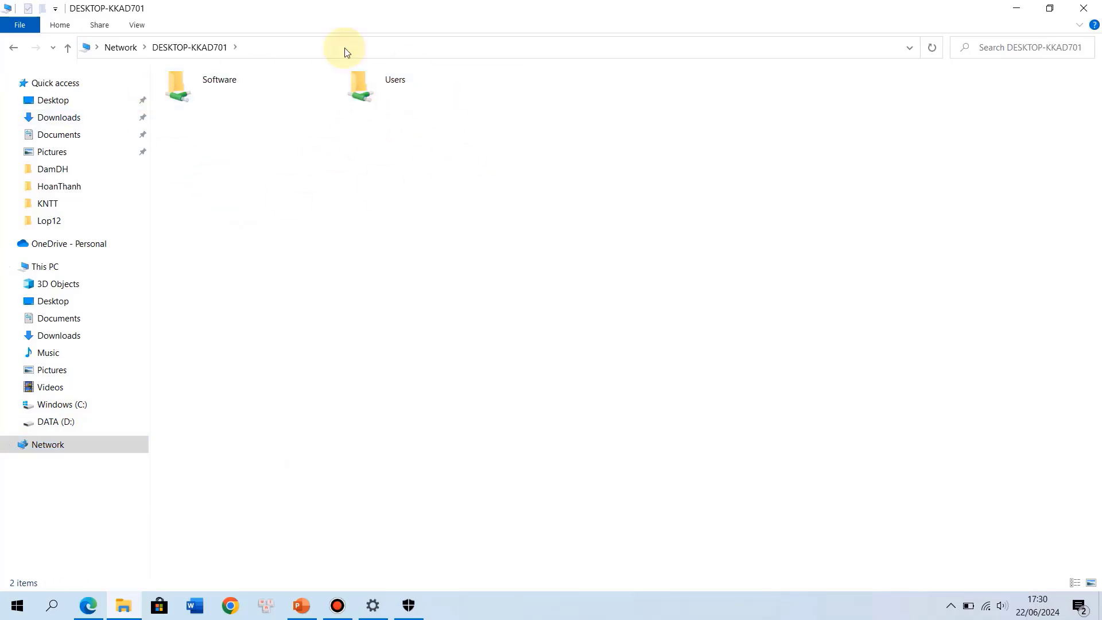
left_click(1016, 8)
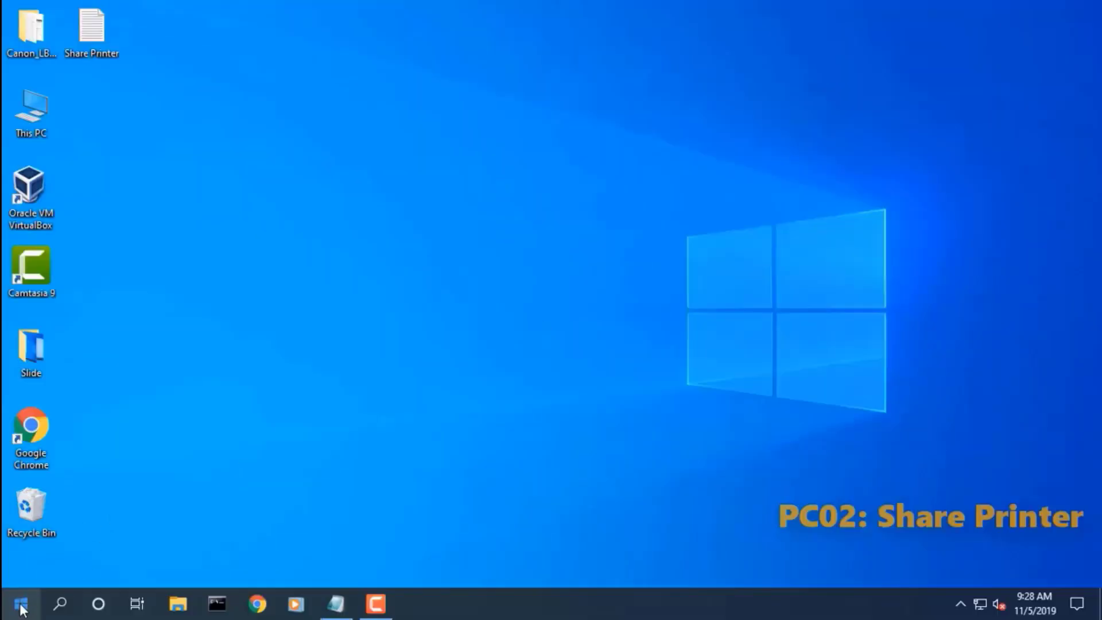
Step: On PC02, open the printer properties of the Canon LBP3300 from the Windows device settings
left_click(21, 603)
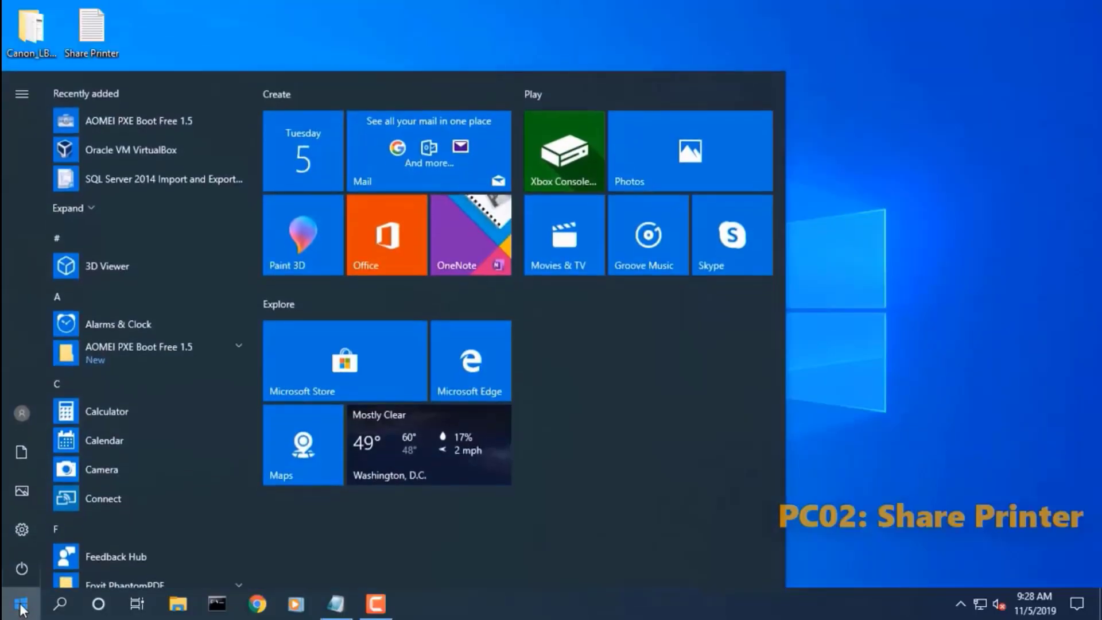
left_click(20, 537)
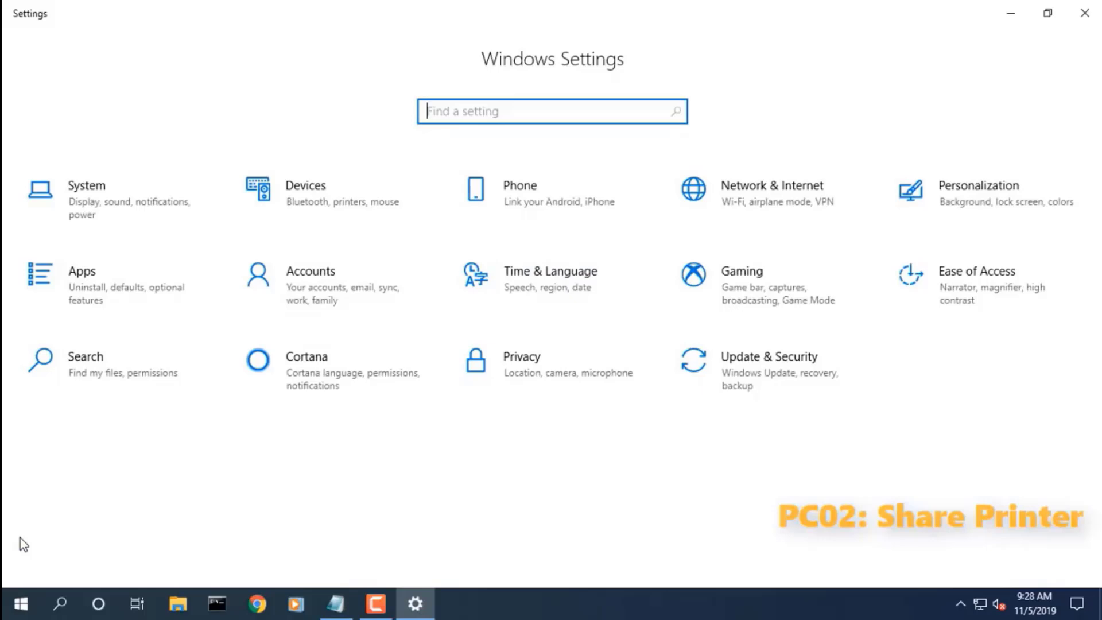
left_click(325, 214)
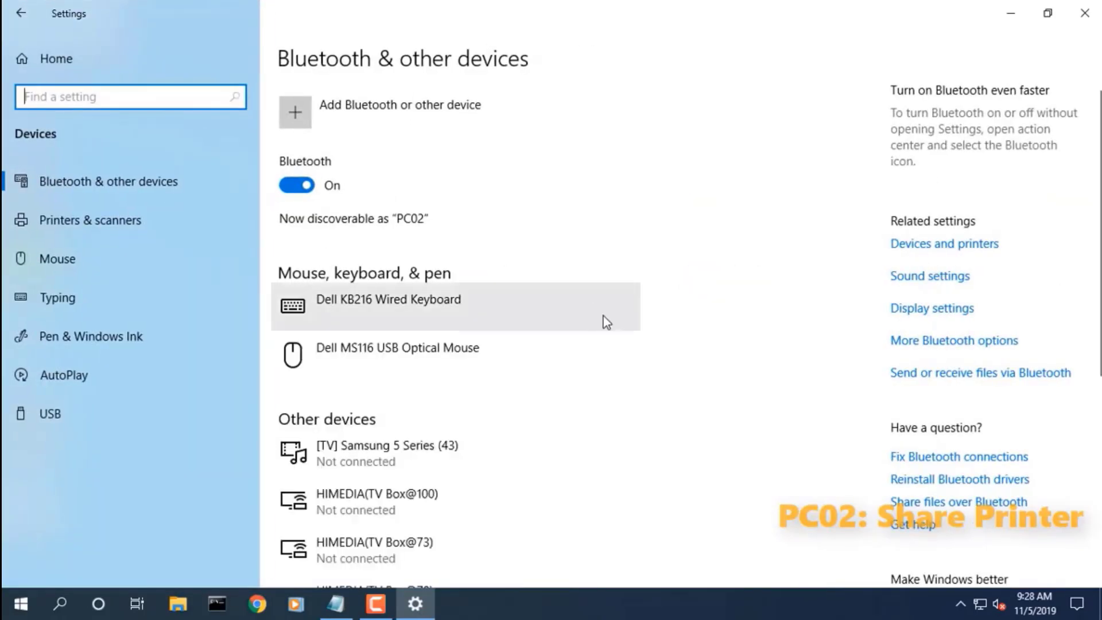
left_click(85, 226)
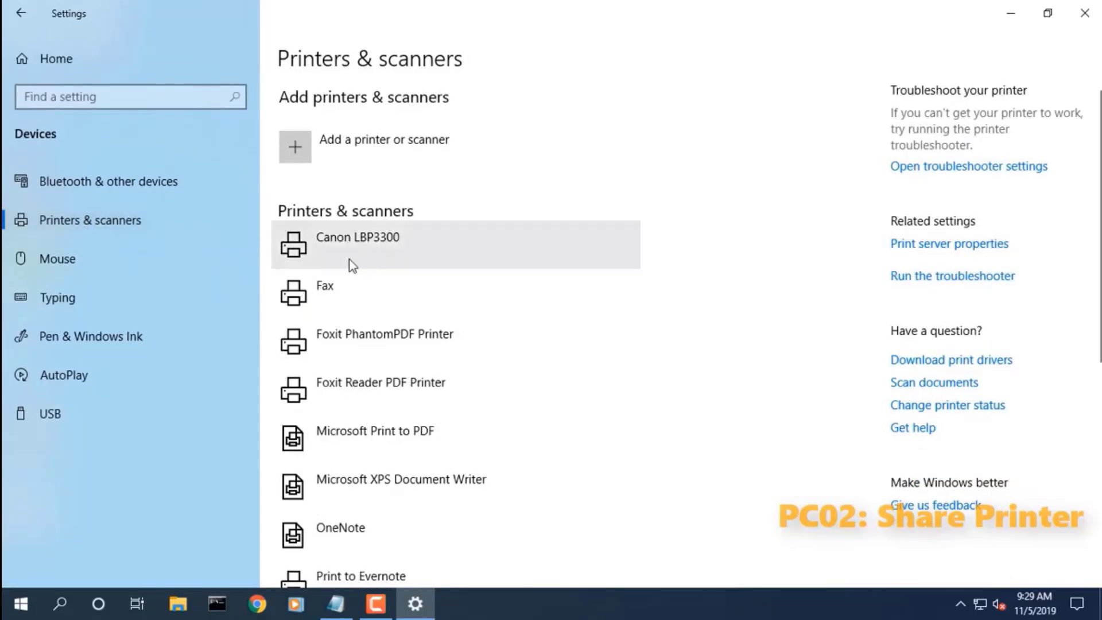
left_click(369, 257)
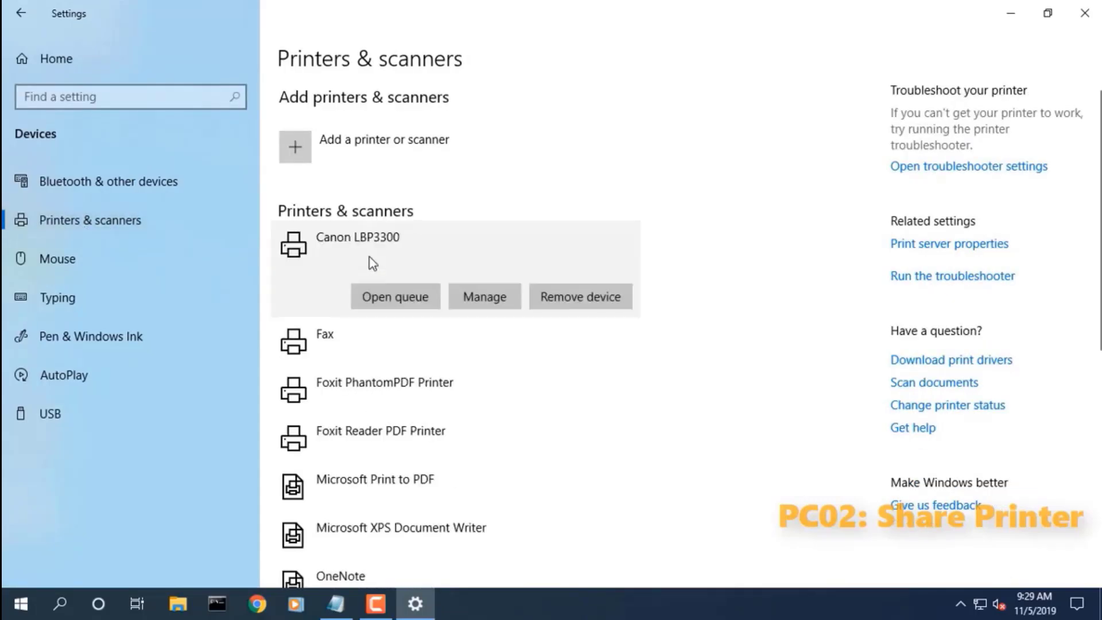
left_click(492, 304)
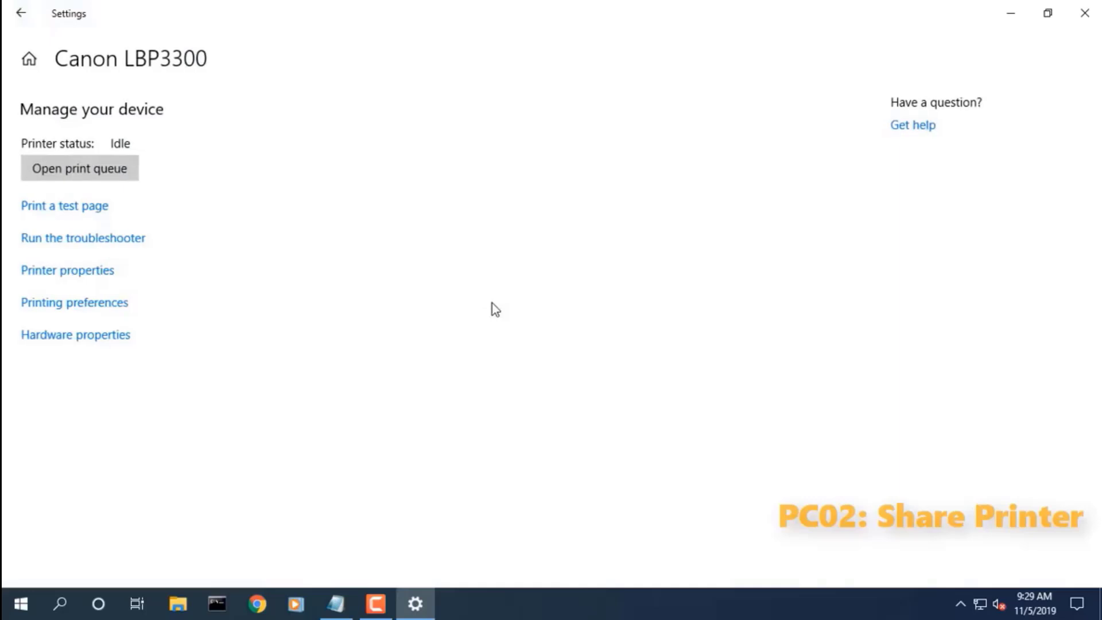
left_click(99, 278)
left_click_drag(315, 181, 497, 56)
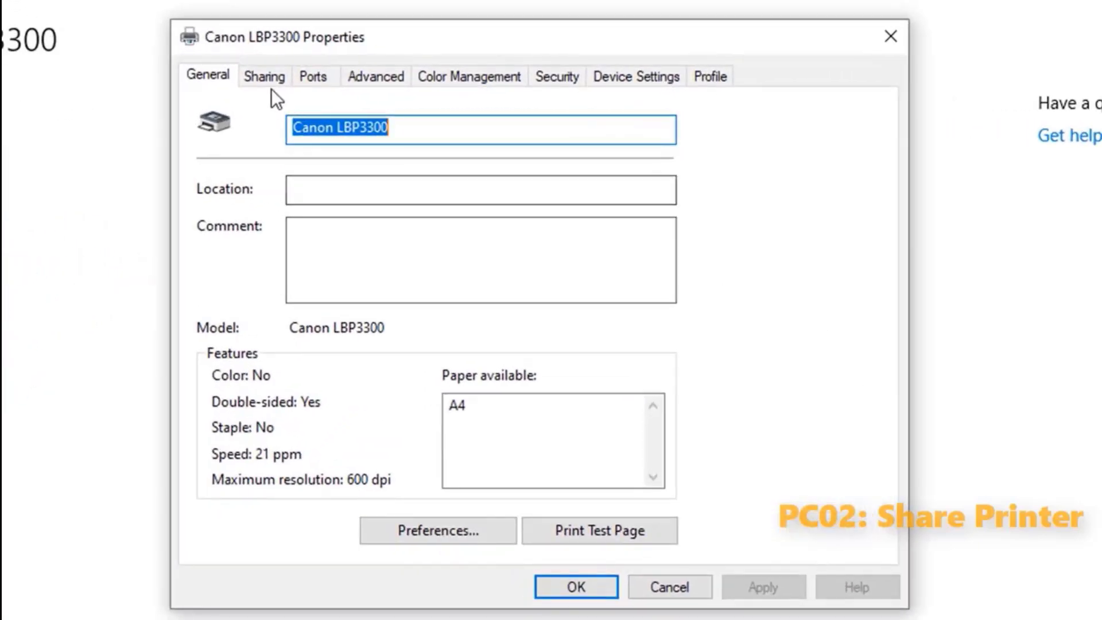
Step: Share the Canon LBP3300 under the share name Canon_LBP3300, confirm its properties and leave the printer's settings page
left_click(271, 79)
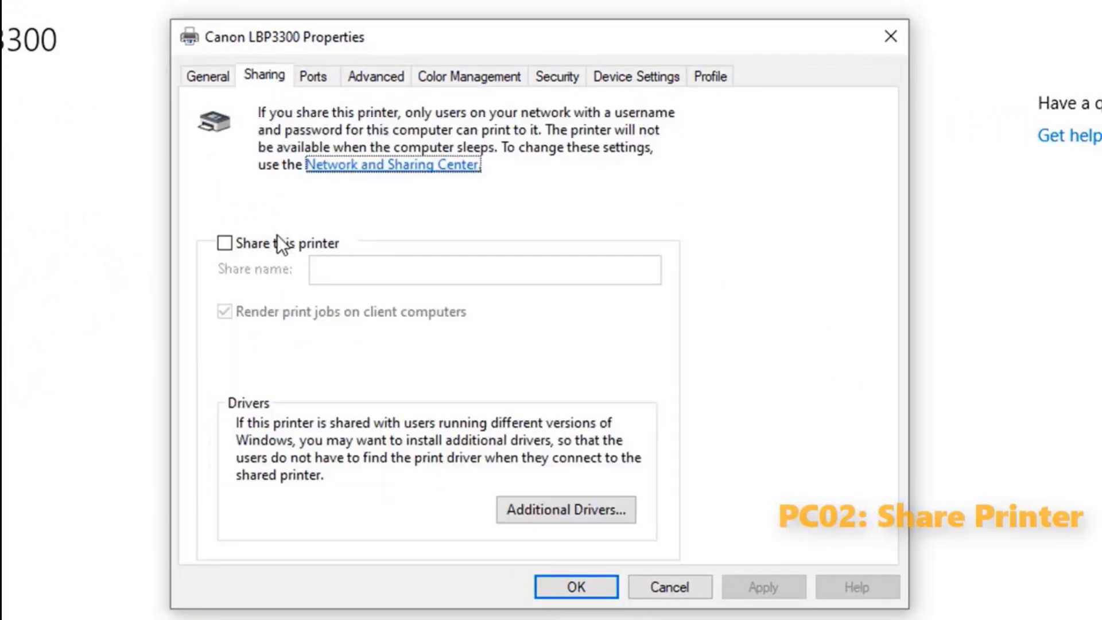
left_click(246, 245)
left_click(361, 269)
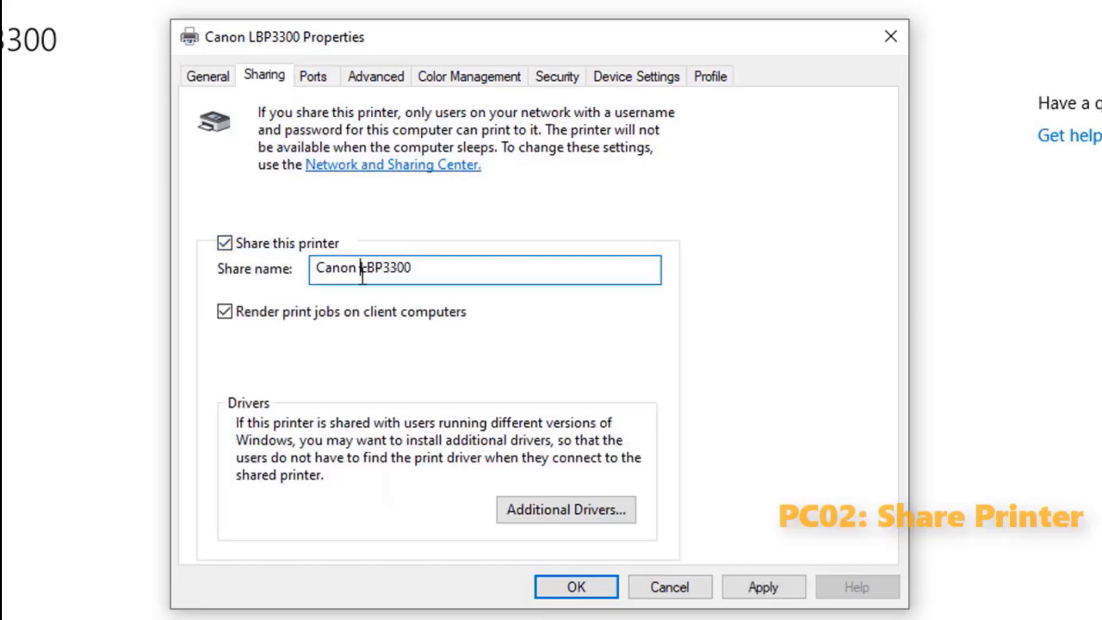
key("BackSpace")
type("_")
left_click_drag(463, 272, 227, 316)
left_click(226, 317)
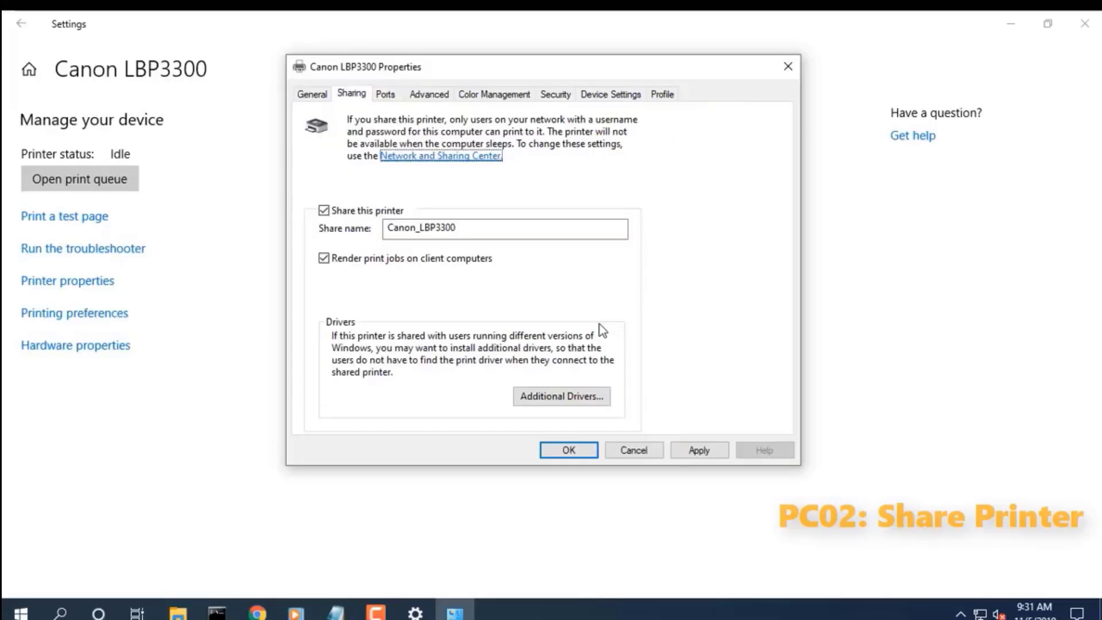
double_click(475, 228)
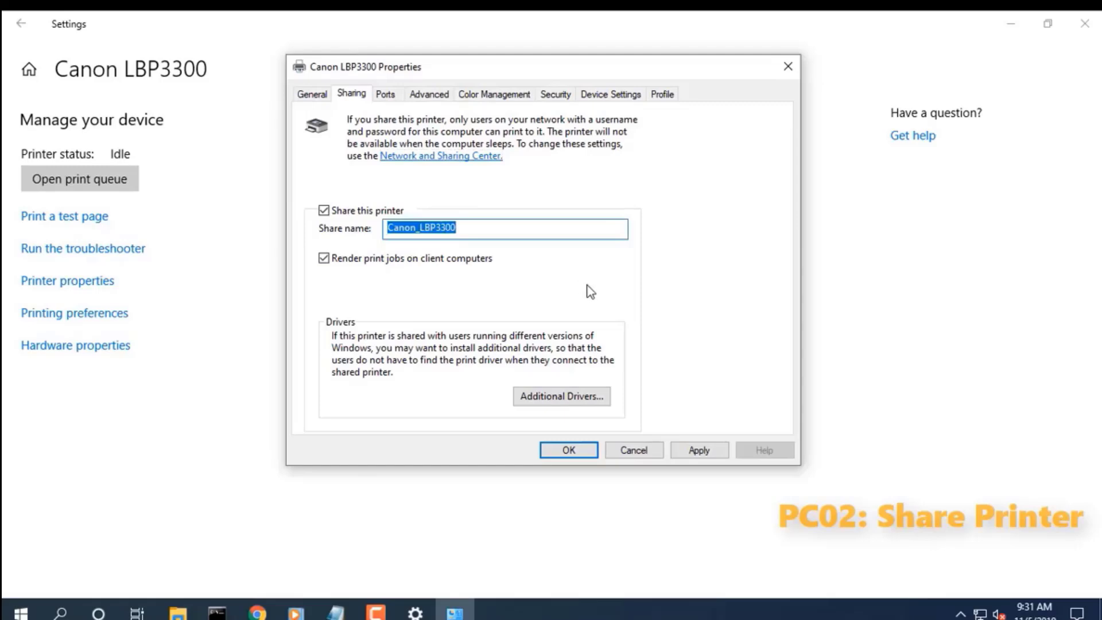
left_click(584, 451)
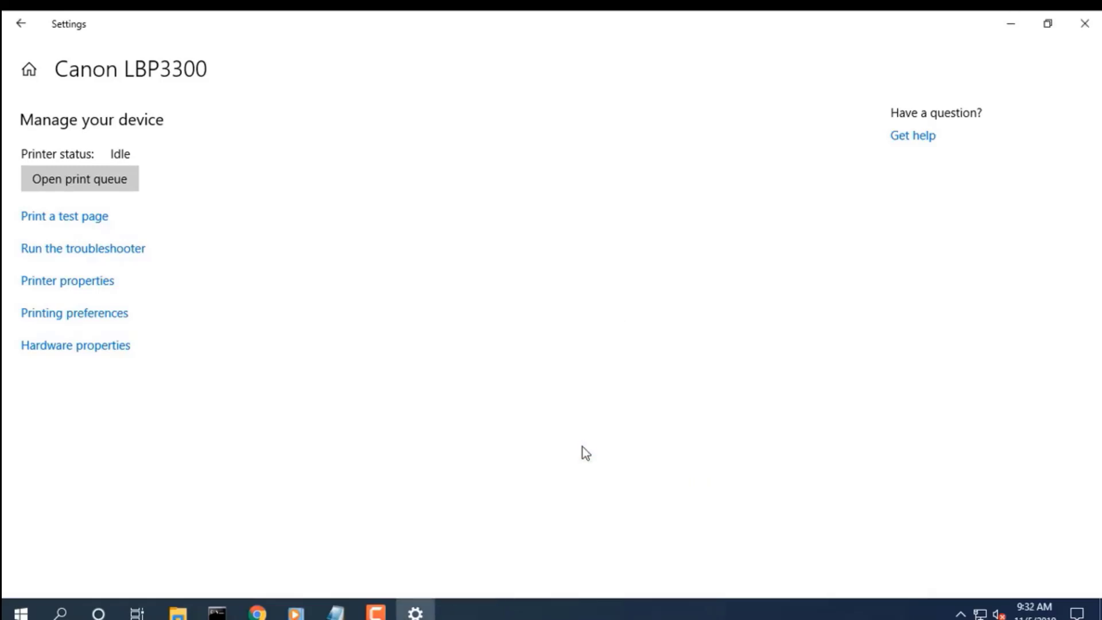
left_click(21, 24)
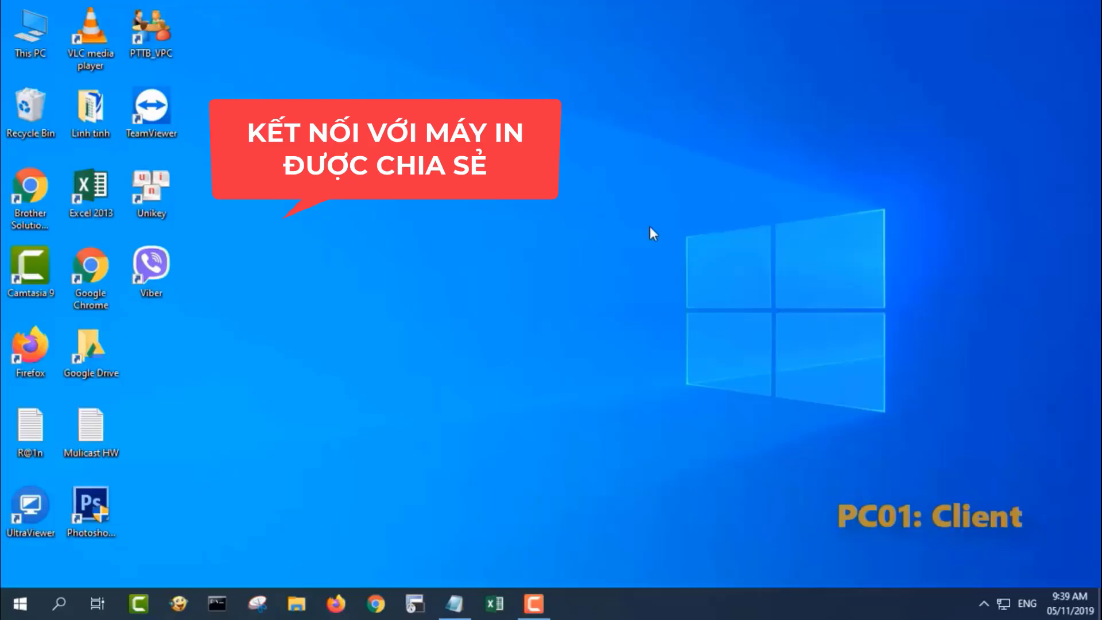
Step: On PC01, start adding a printer in the Windows printer settings and indicate that the wanted printer isn't listed
left_click(29, 605)
left_click(24, 538)
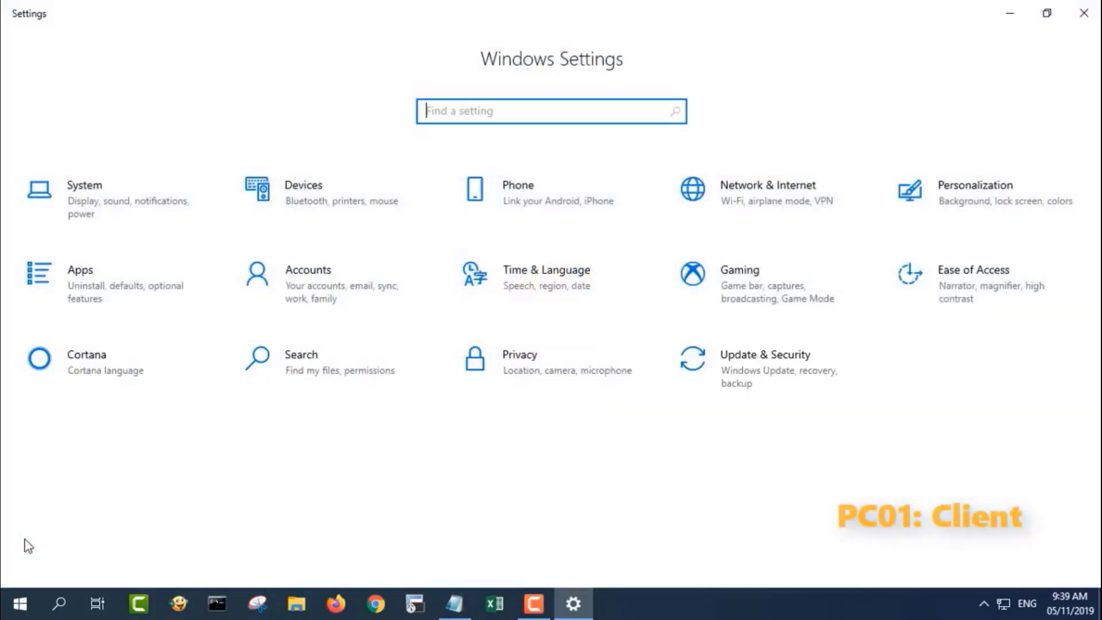
left_click(340, 214)
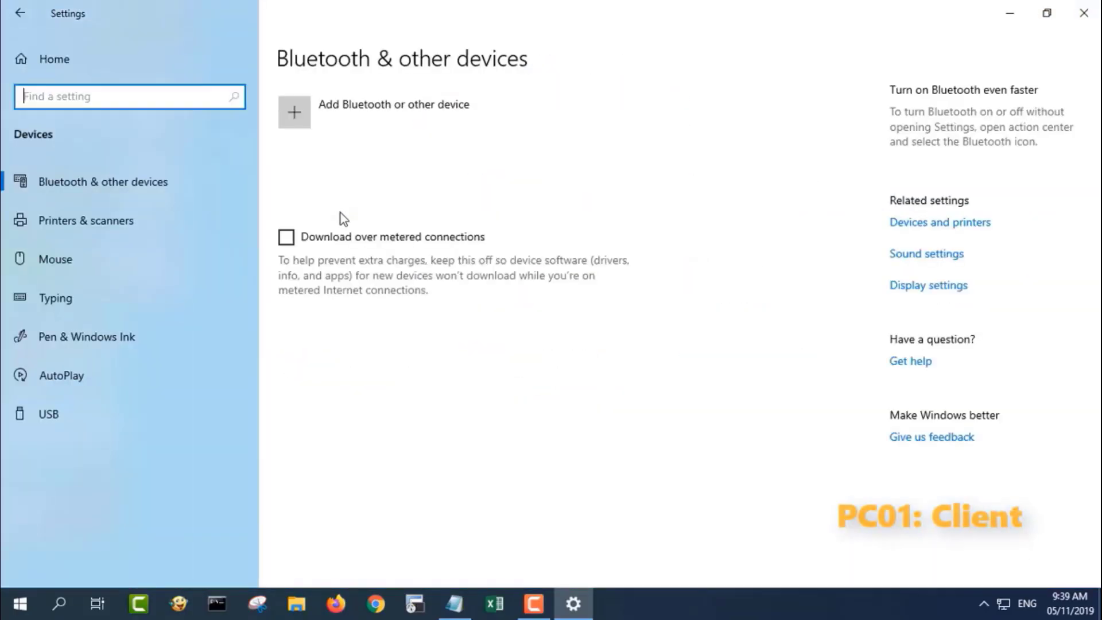
left_click(106, 226)
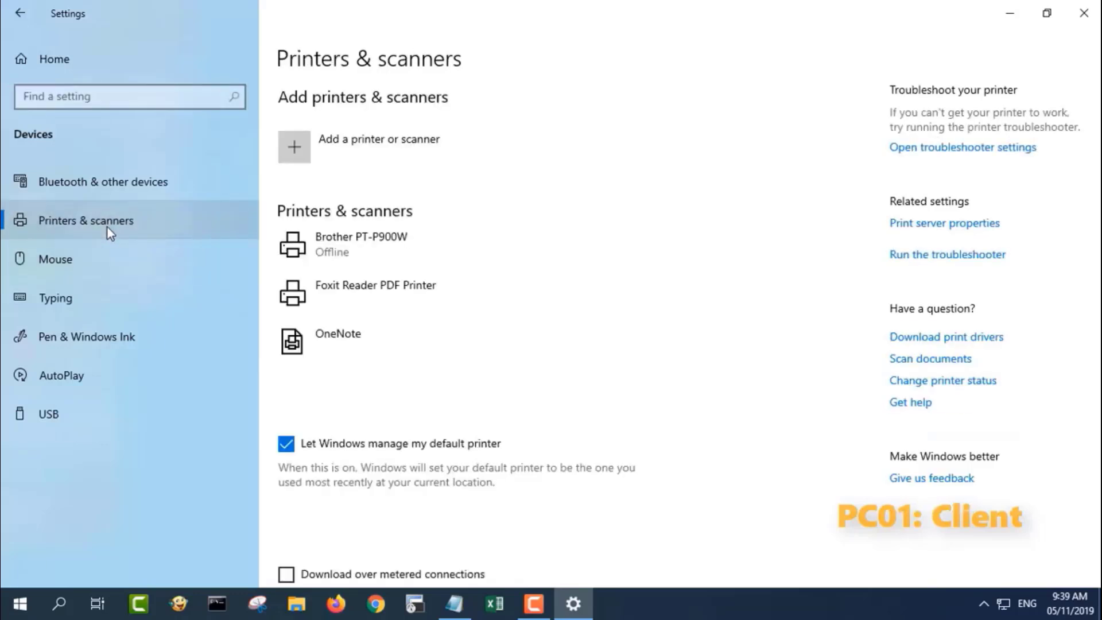
left_click(360, 150)
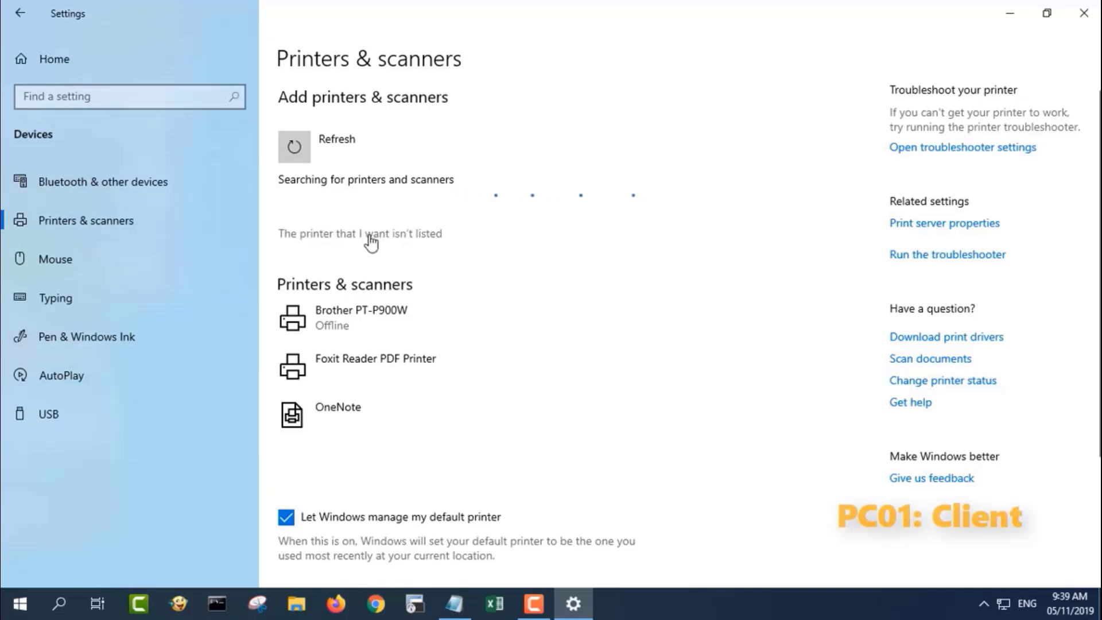
left_click(370, 235)
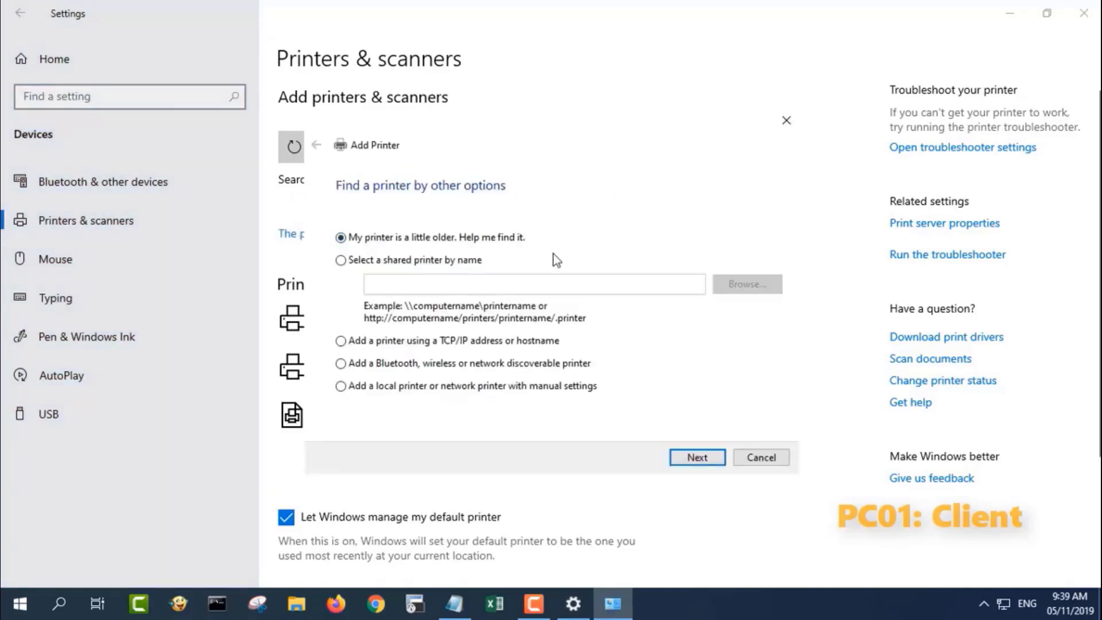
Step: Choose to select a shared printer by name and browse to Canon_LBP3300 on PC02, with the Settings window minimized
left_click(404, 263)
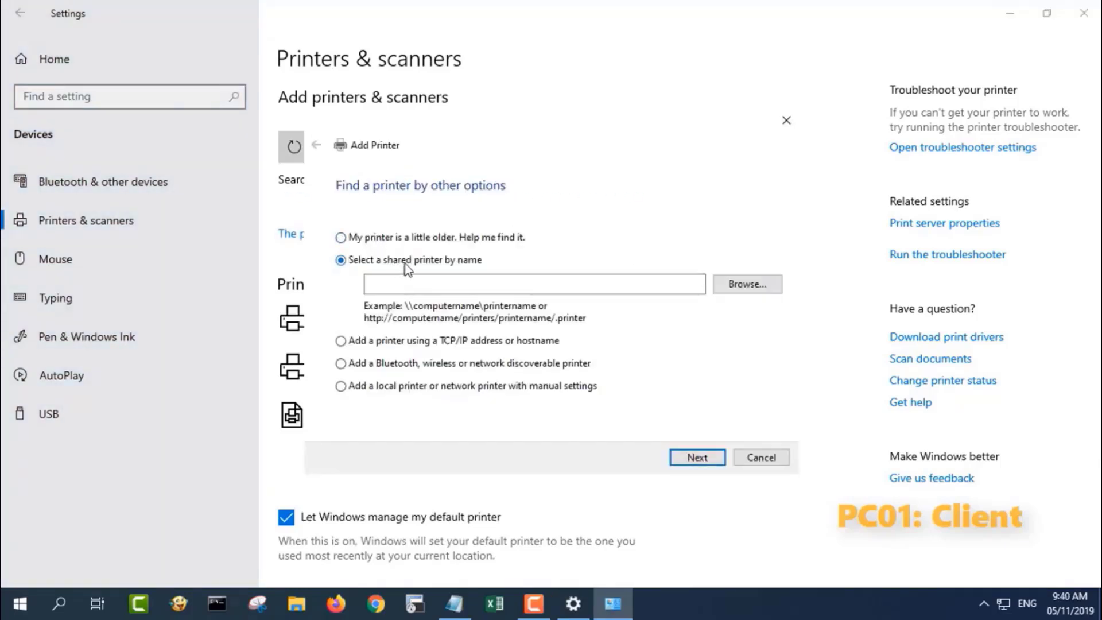
left_click(1010, 12)
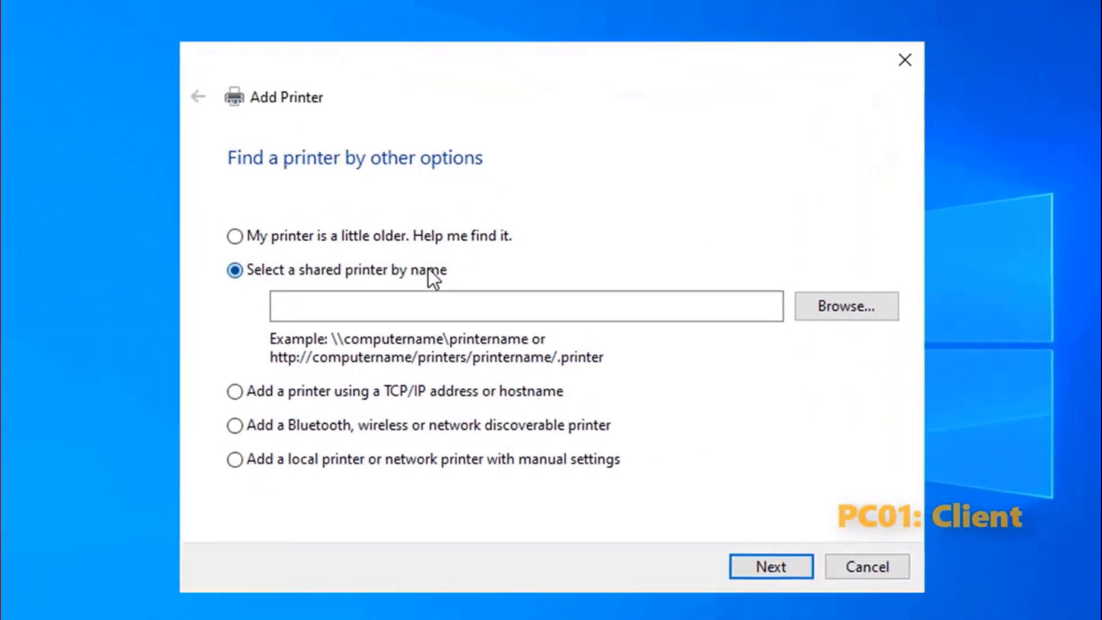
left_click(841, 313)
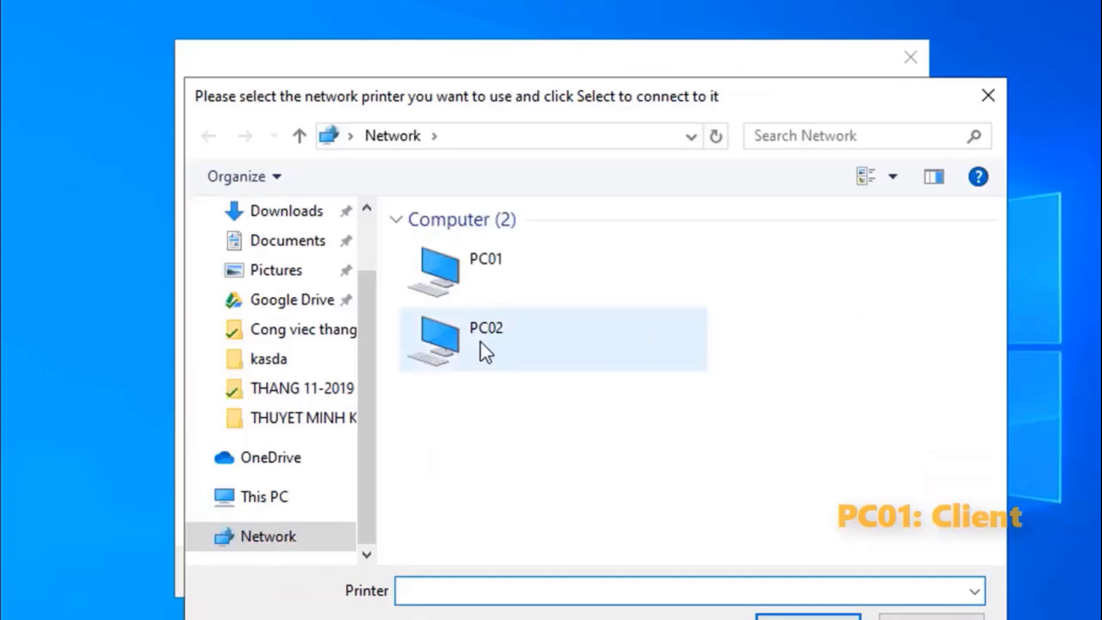
double_click(481, 342)
left_click(520, 240)
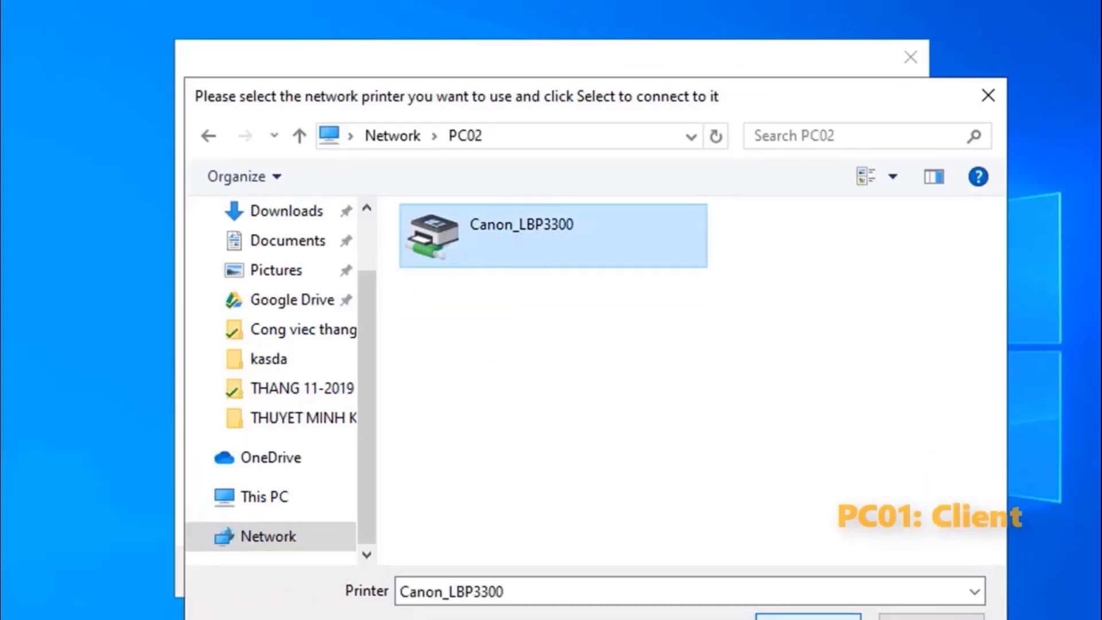
left_click(770, 614)
left_click_drag(458, 316, 260, 321)
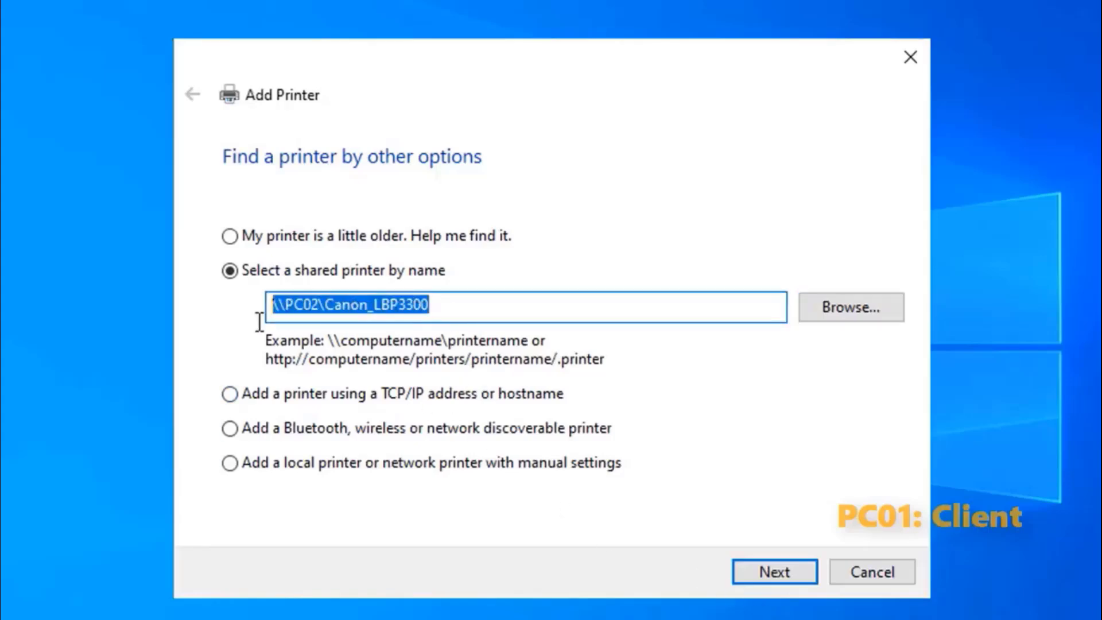
Step: Connect to \\PC02\Canon_LBP3300, trust it to install its driver, and continue to the wizard's final page
left_click(780, 573)
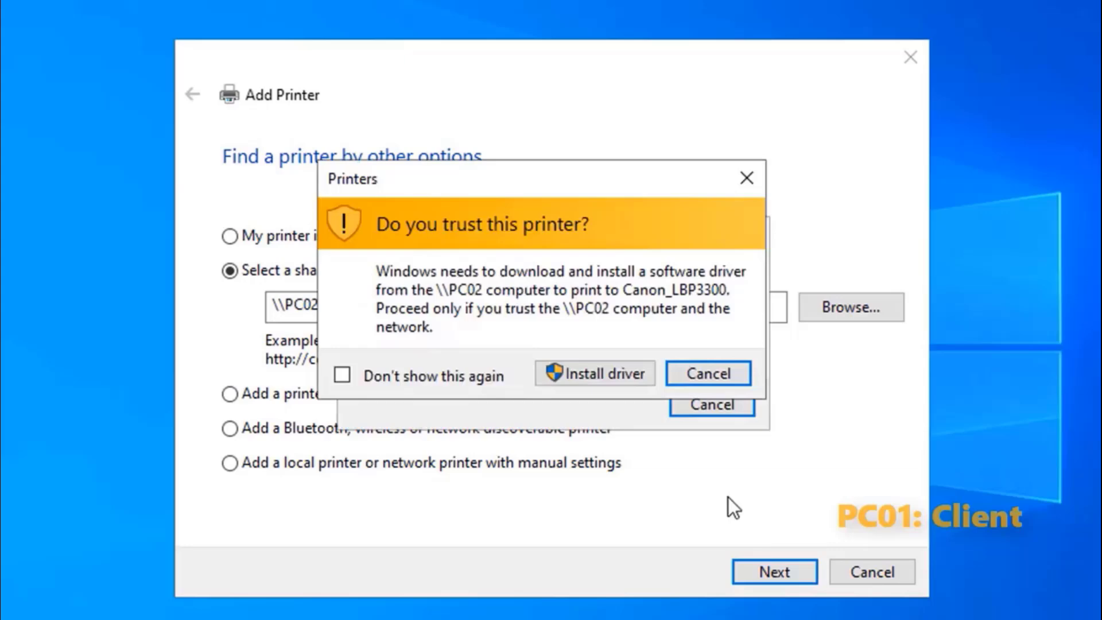
left_click(612, 373)
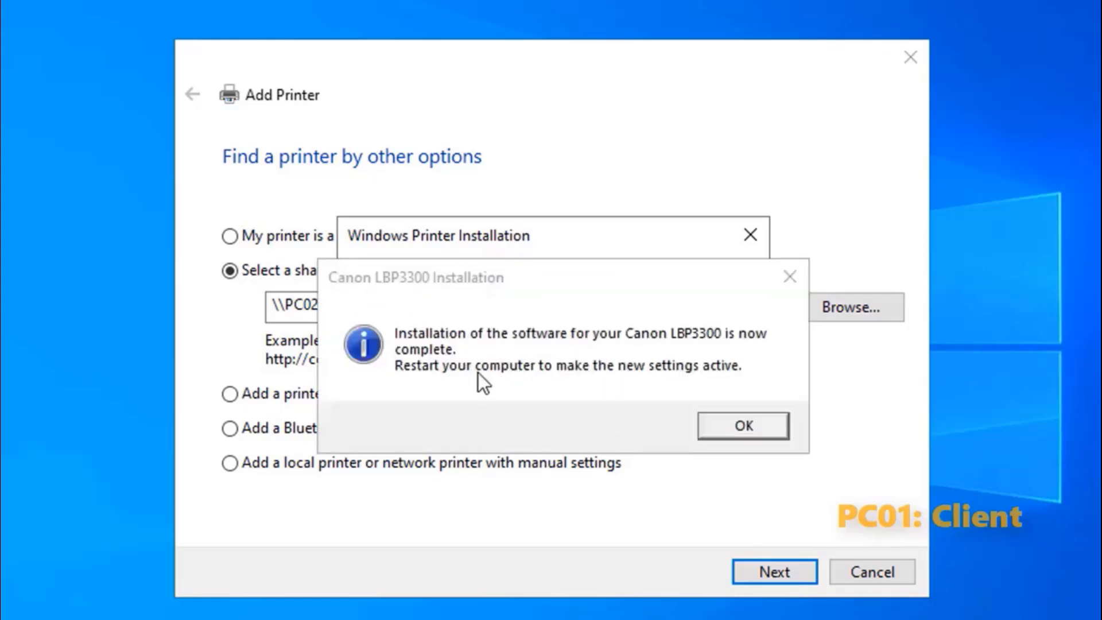
left_click(738, 425)
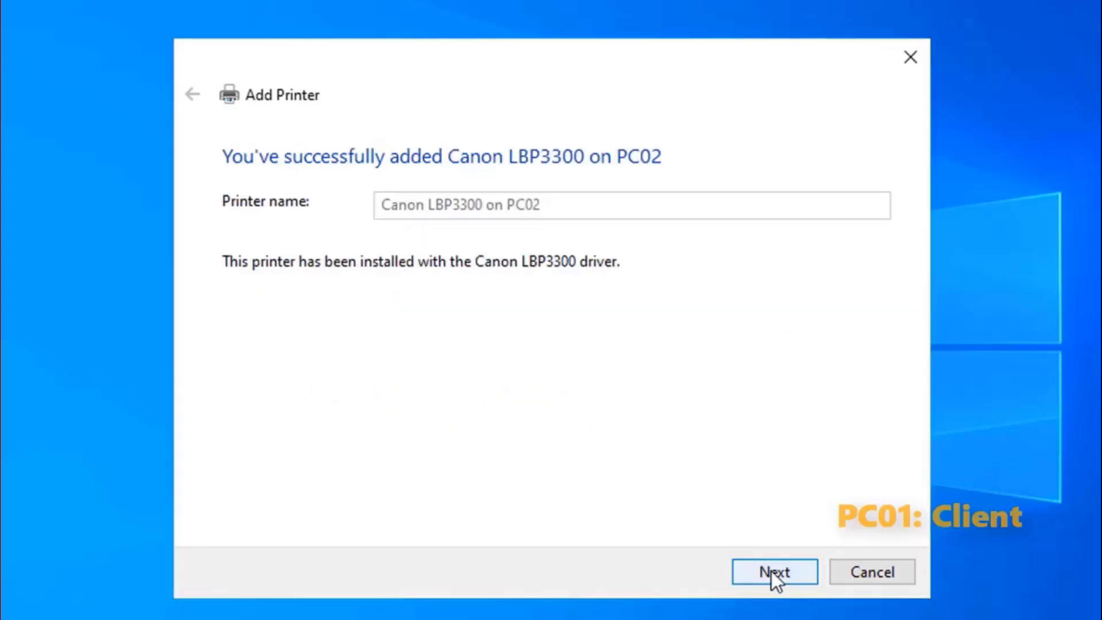
left_click(771, 571)
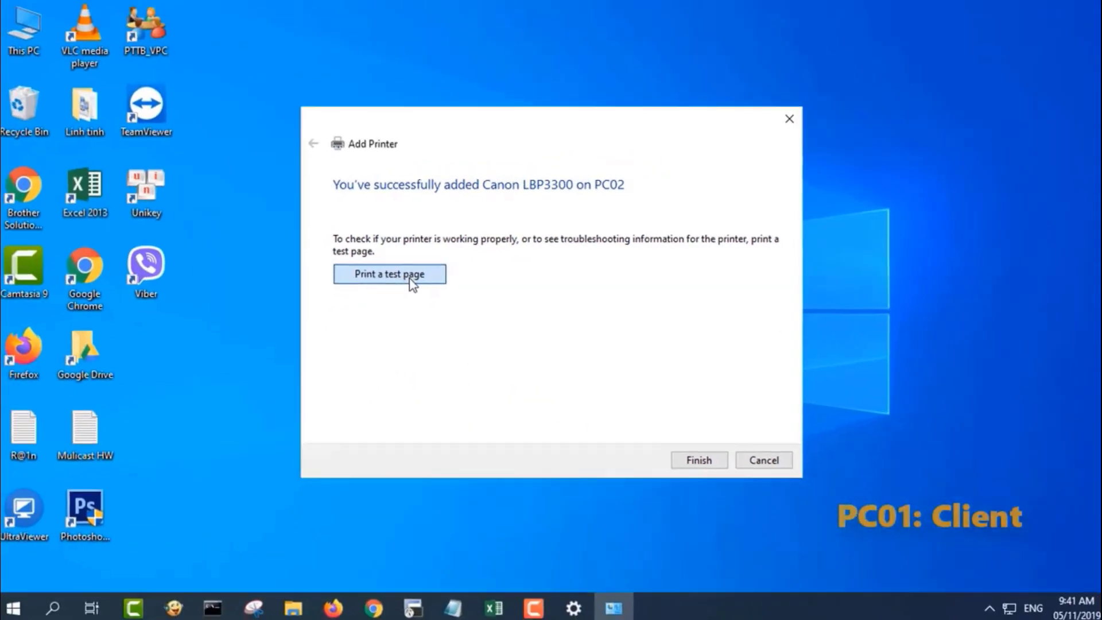
Step: Print a test page on the shared Canon LBP3300, finish the Add Printer wizard and move the printer status window aside
left_click(355, 288)
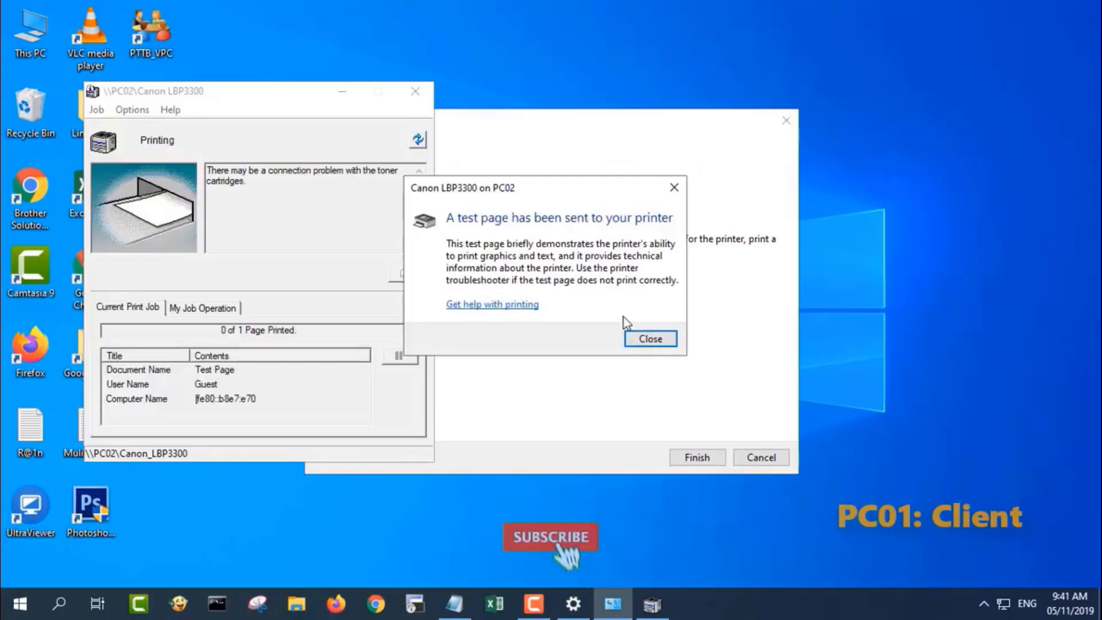
left_click(644, 340)
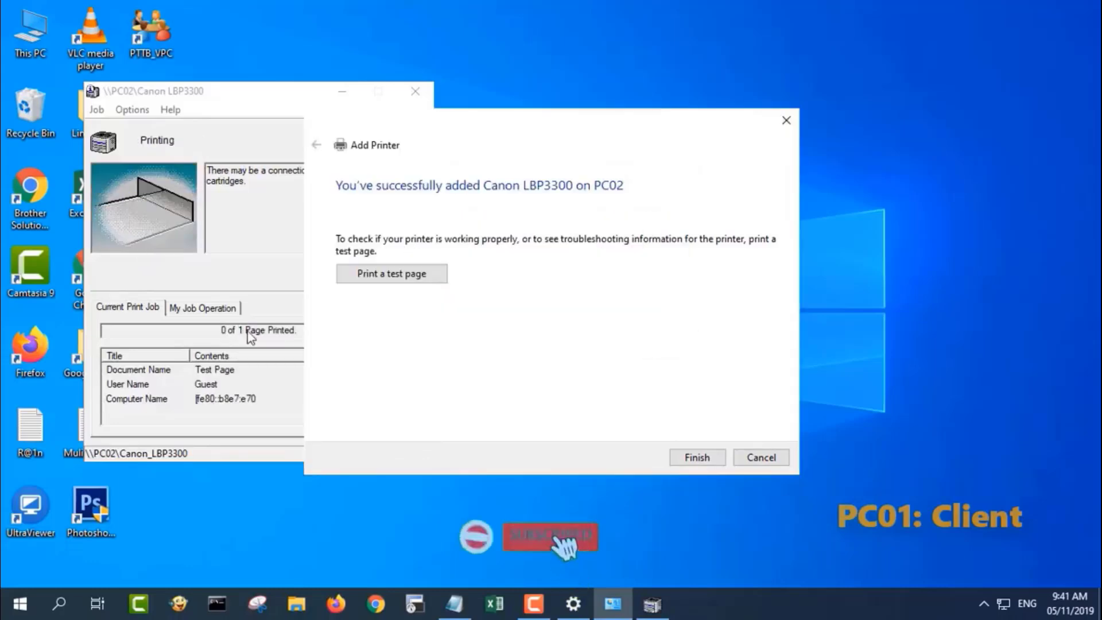
left_click(706, 459)
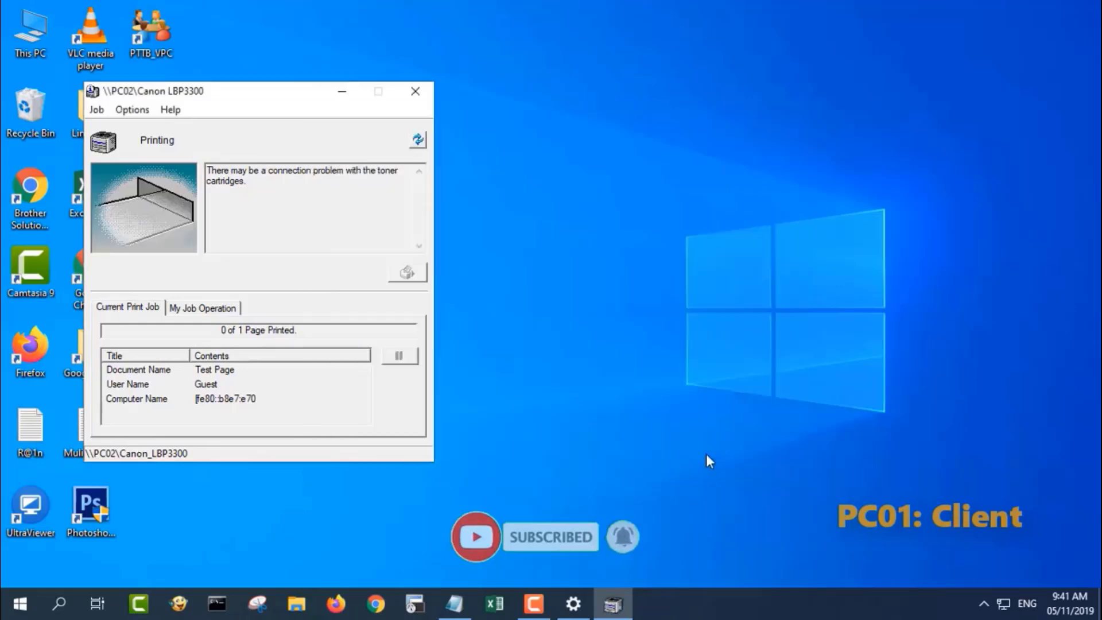
left_click_drag(328, 99, 648, 84)
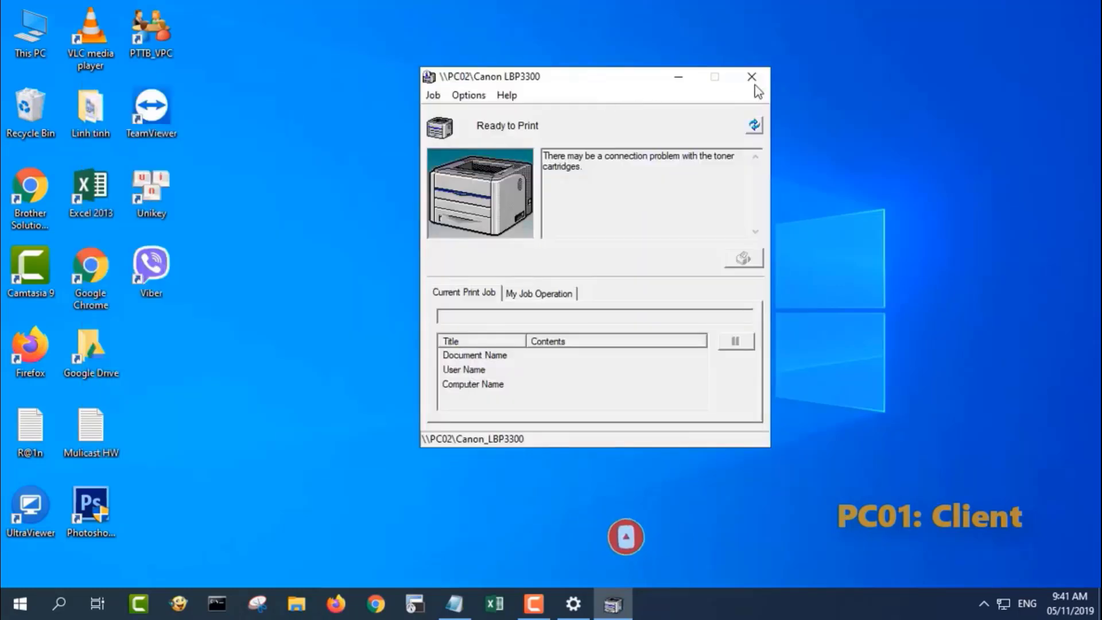